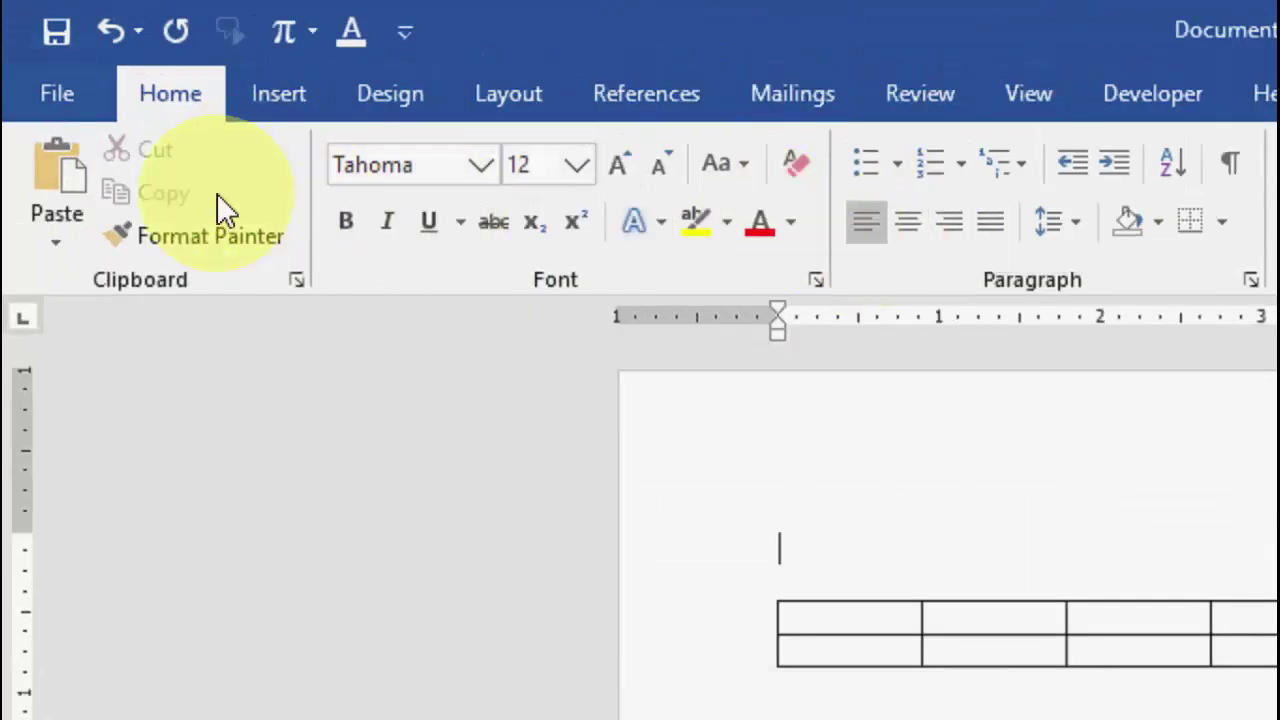
- Open the ribbon's shortcut menu from an empty spot on the ribbon
right_click(255, 190)
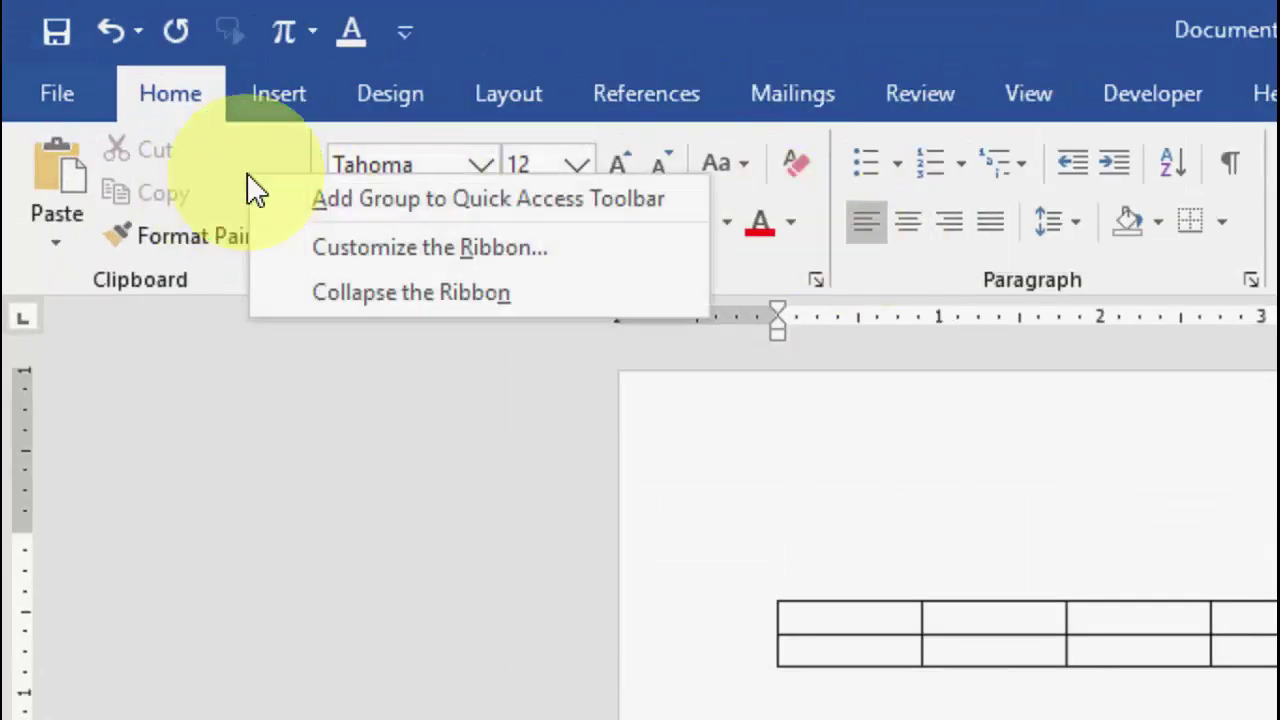
- Open Customize the Ribbon in Word Options, then the Customize Keyboard dialog
click(406, 250)
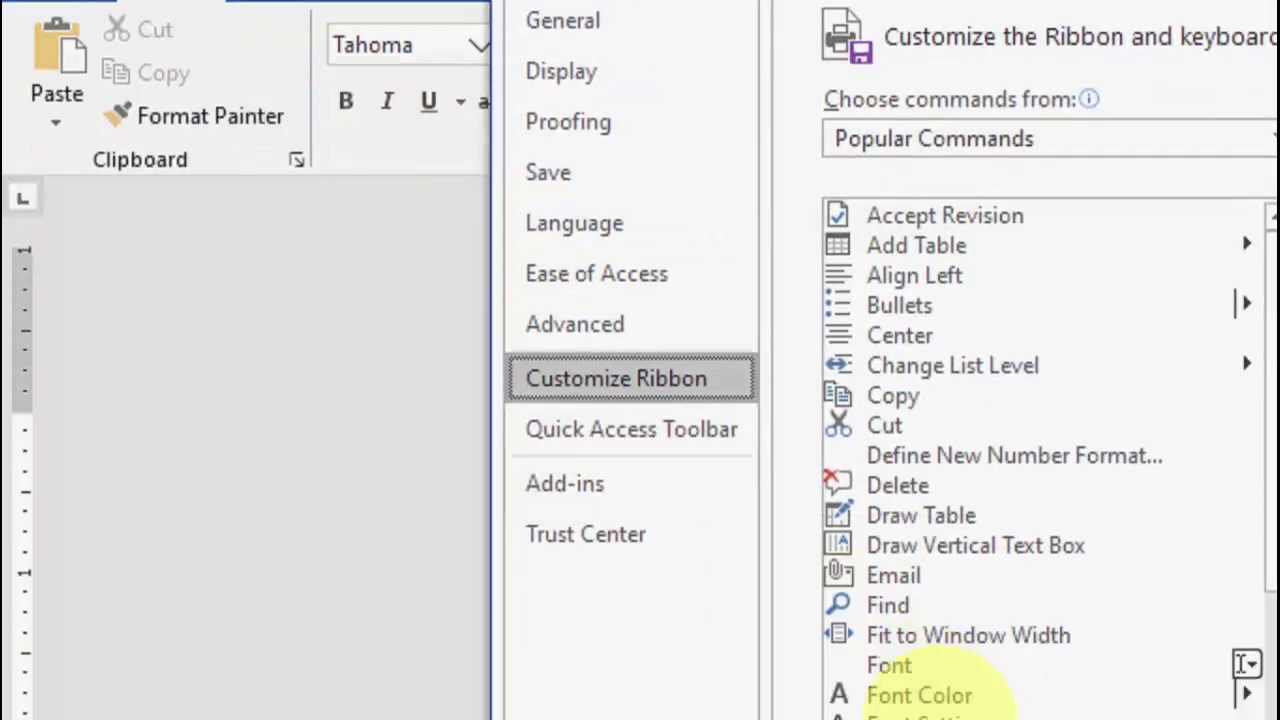
click(1069, 592)
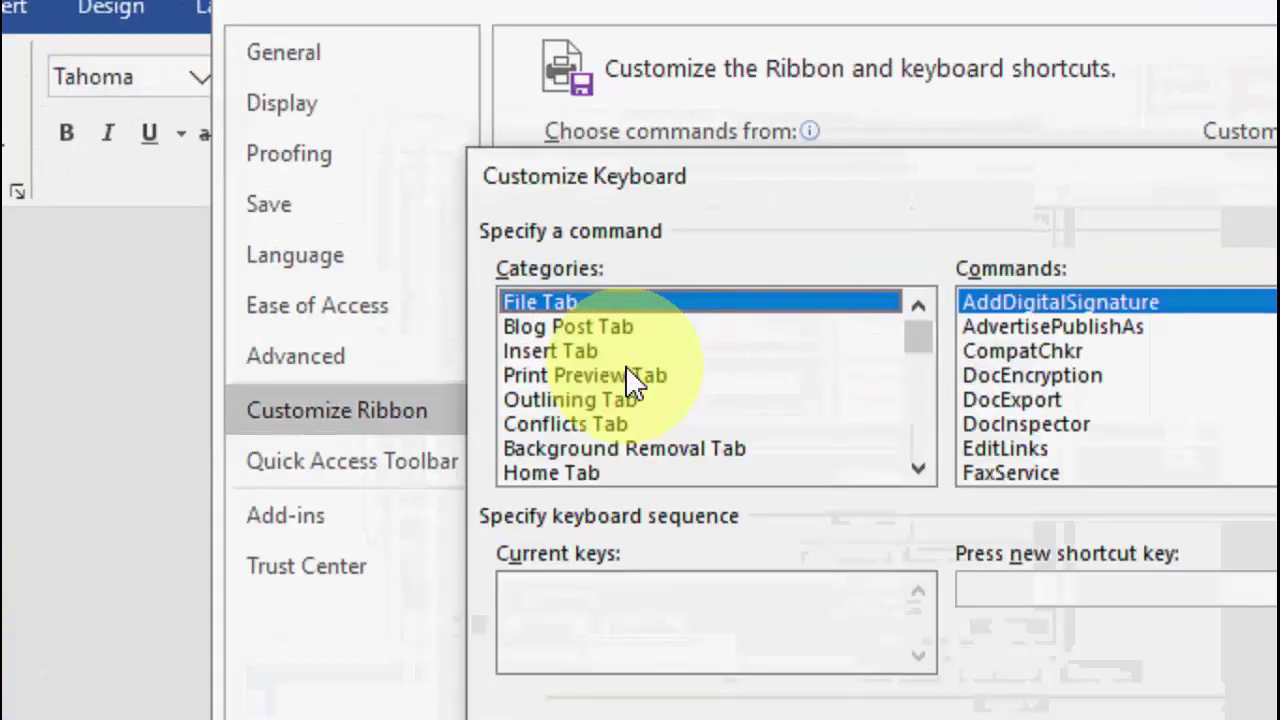
- Select the EquationInsert command in the Insert Tab category
click(600, 279)
click(600, 279)
click(600, 279)
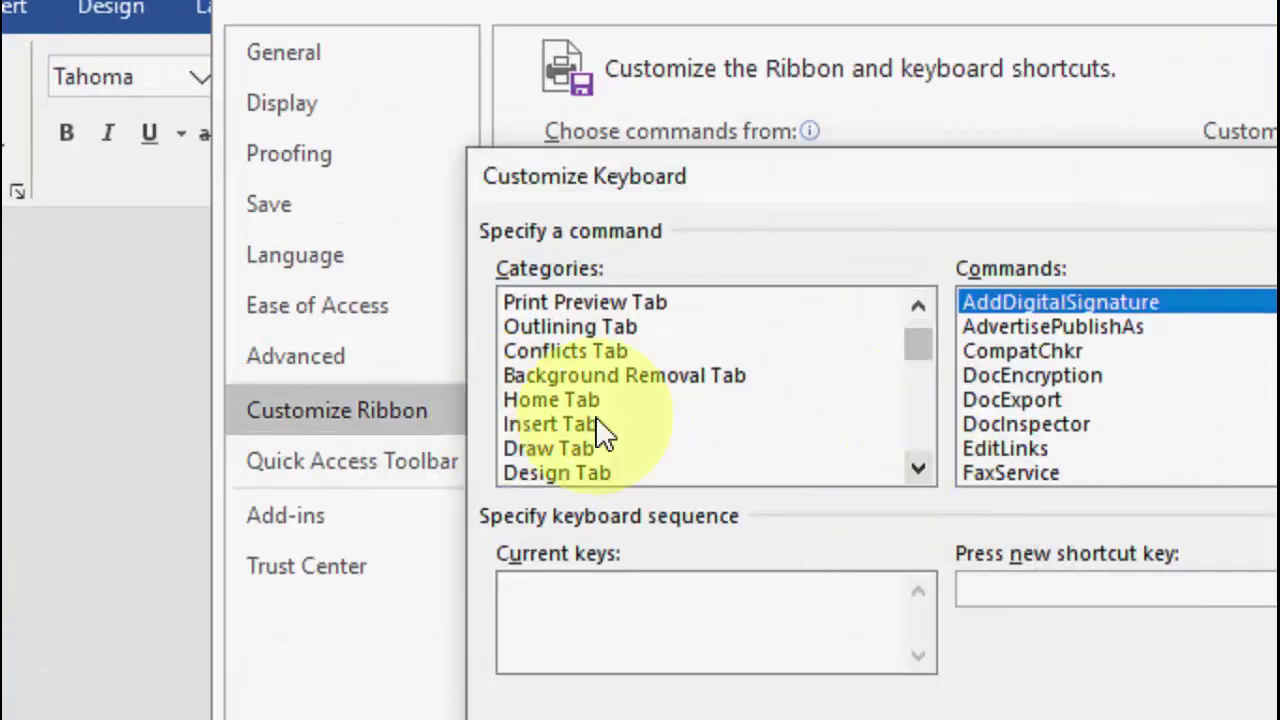
click(535, 428)
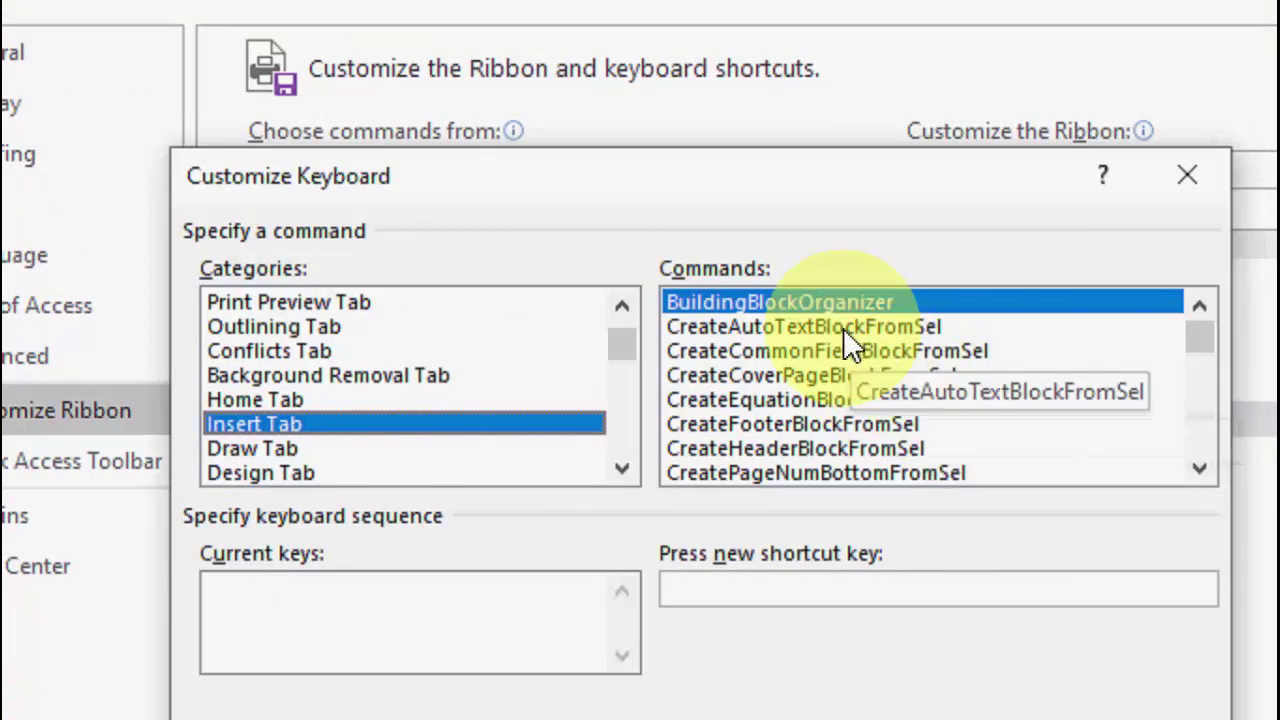
double_click(1199, 468)
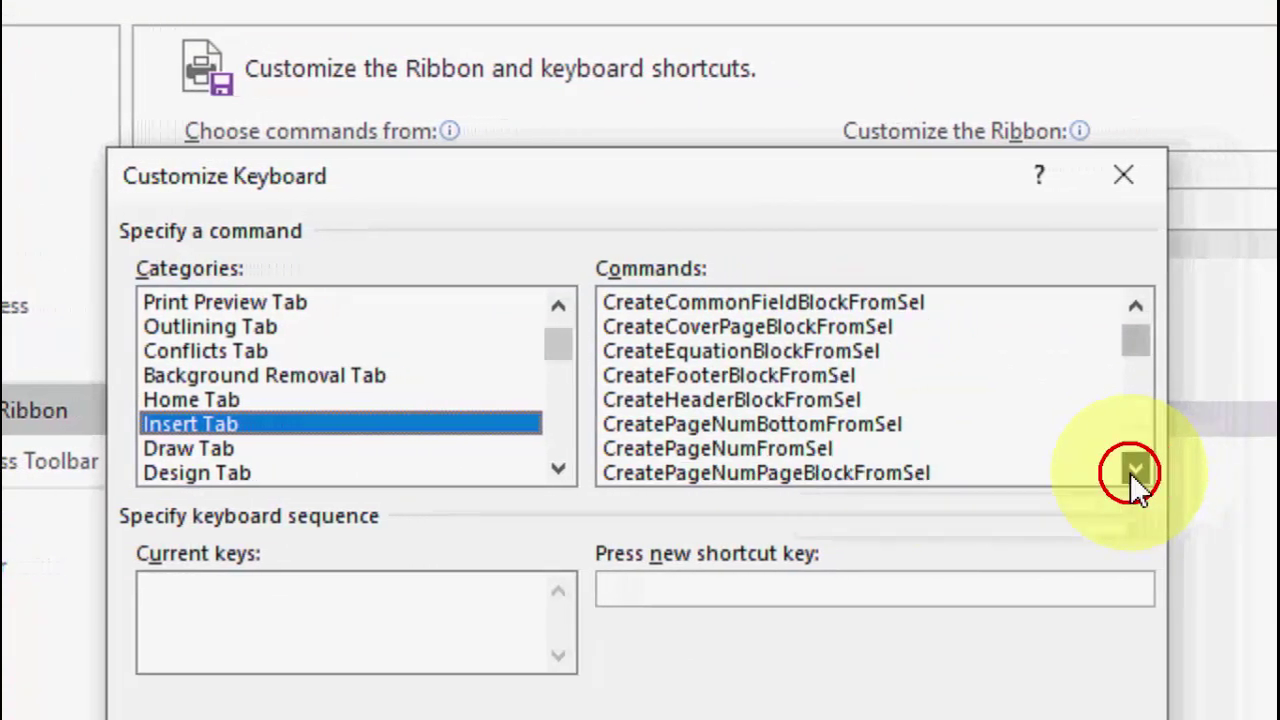
double_click(1135, 470)
double_click(1135, 470)
double_click(1135, 470)
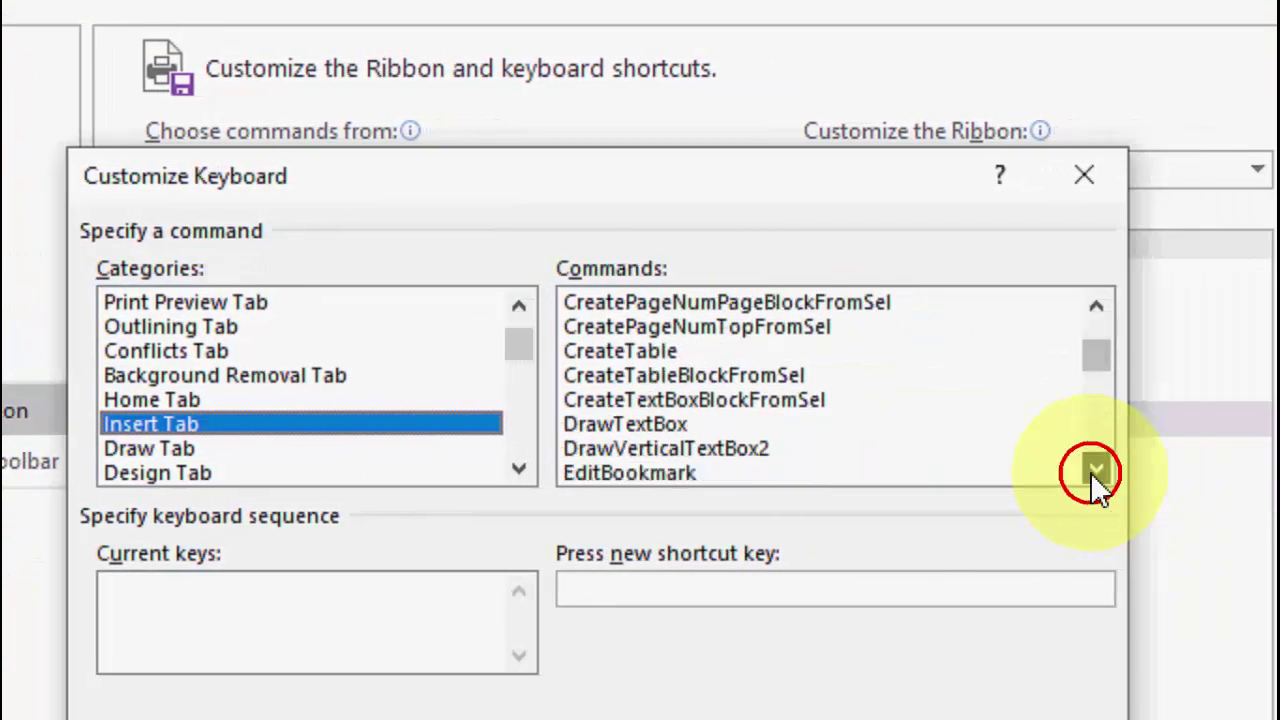
double_click(1135, 470)
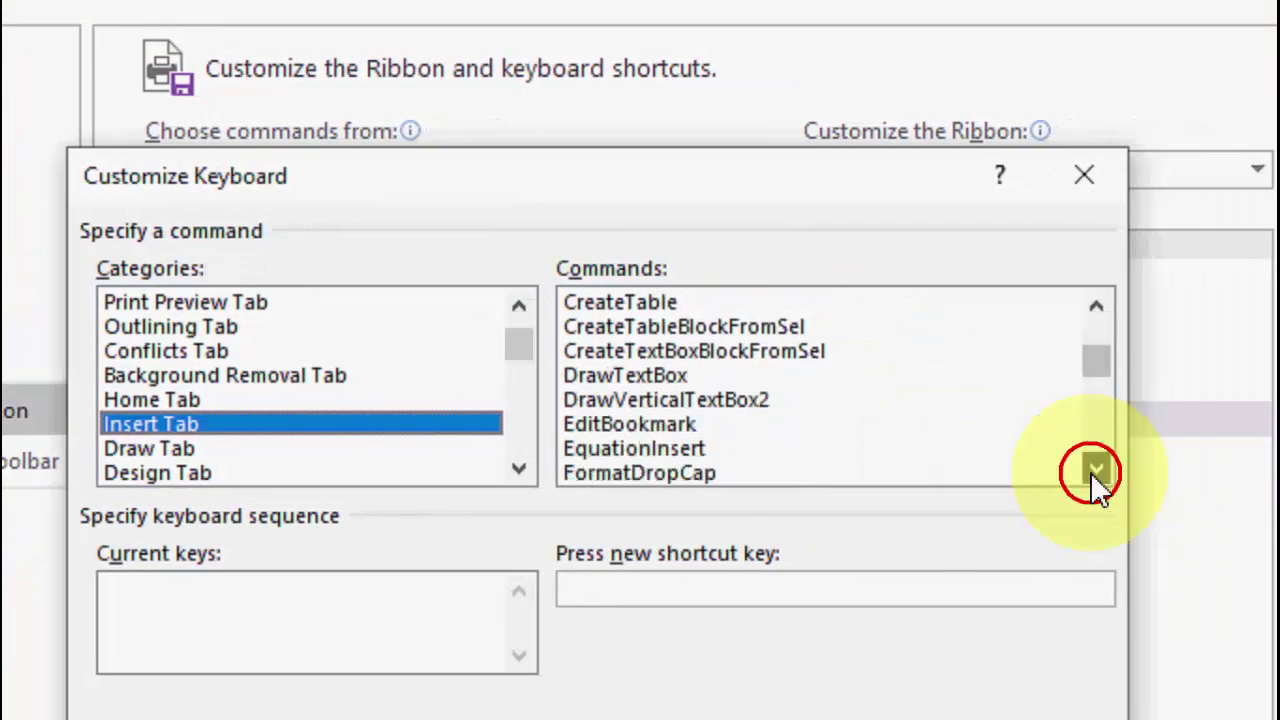
click(590, 452)
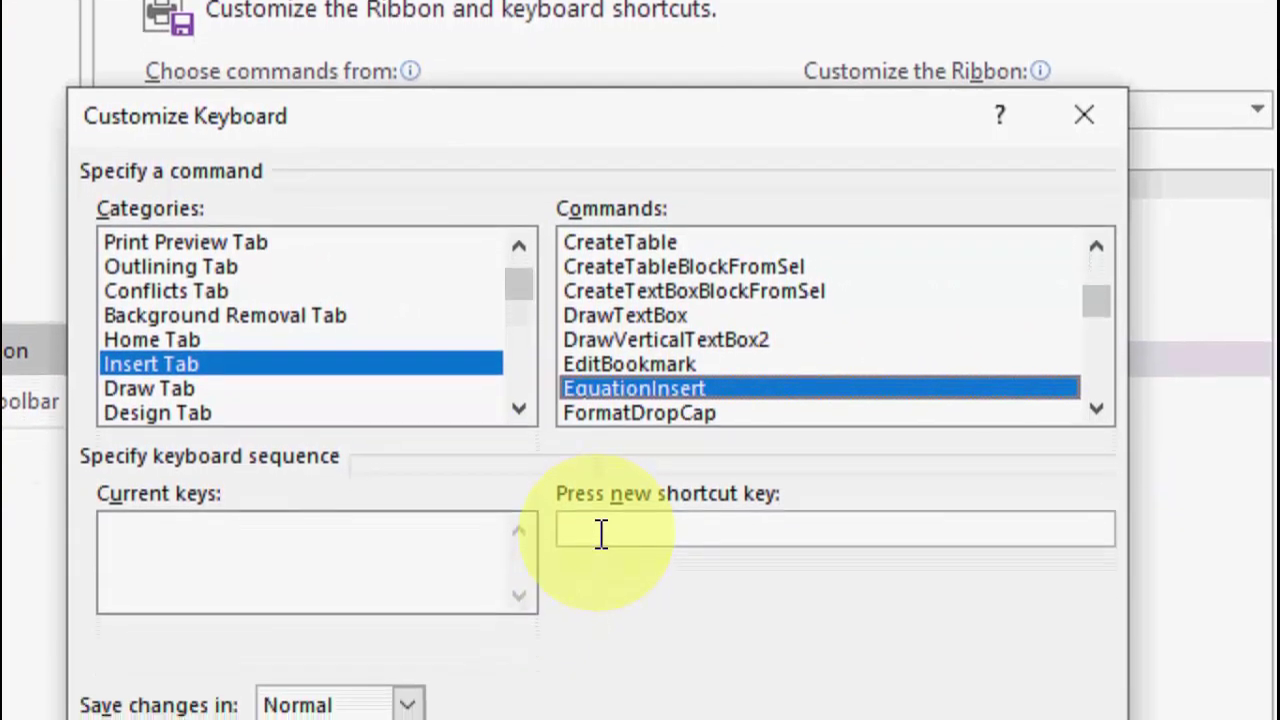
- Assign Ctrl+Shift+E to EquationInsert and close both dialogs
click(601, 533)
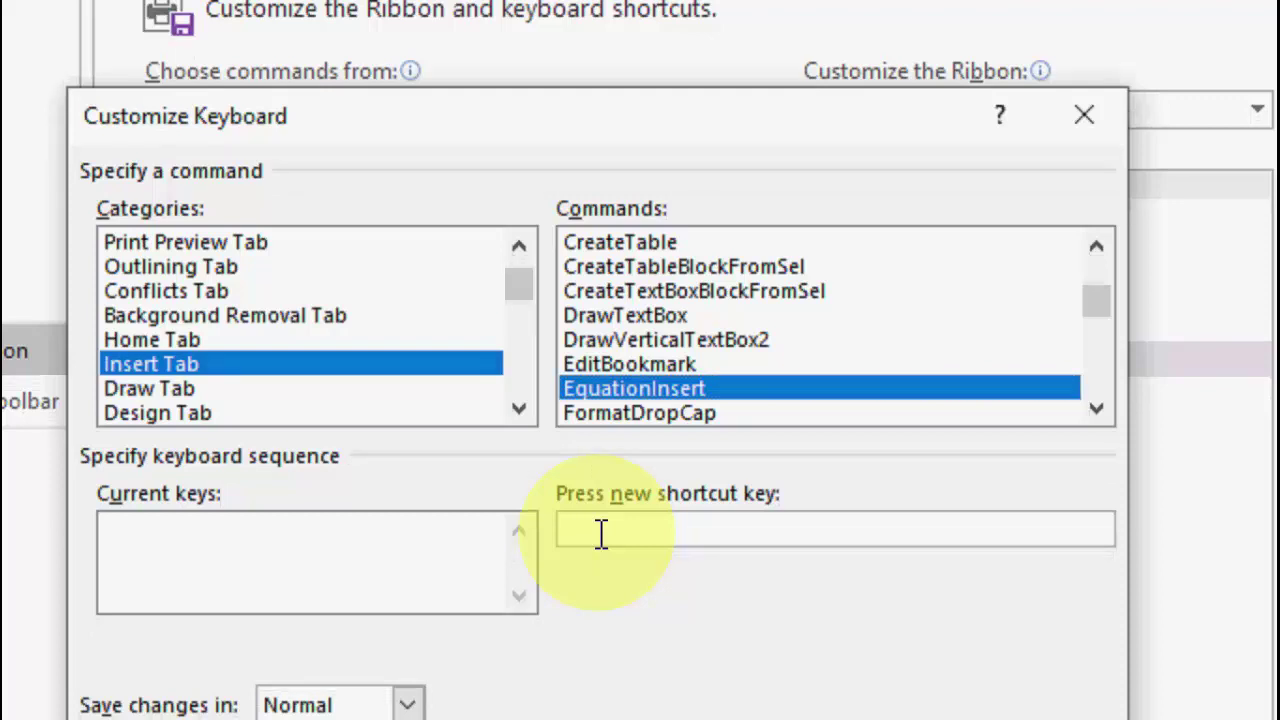
key(ctrl+shift+e)
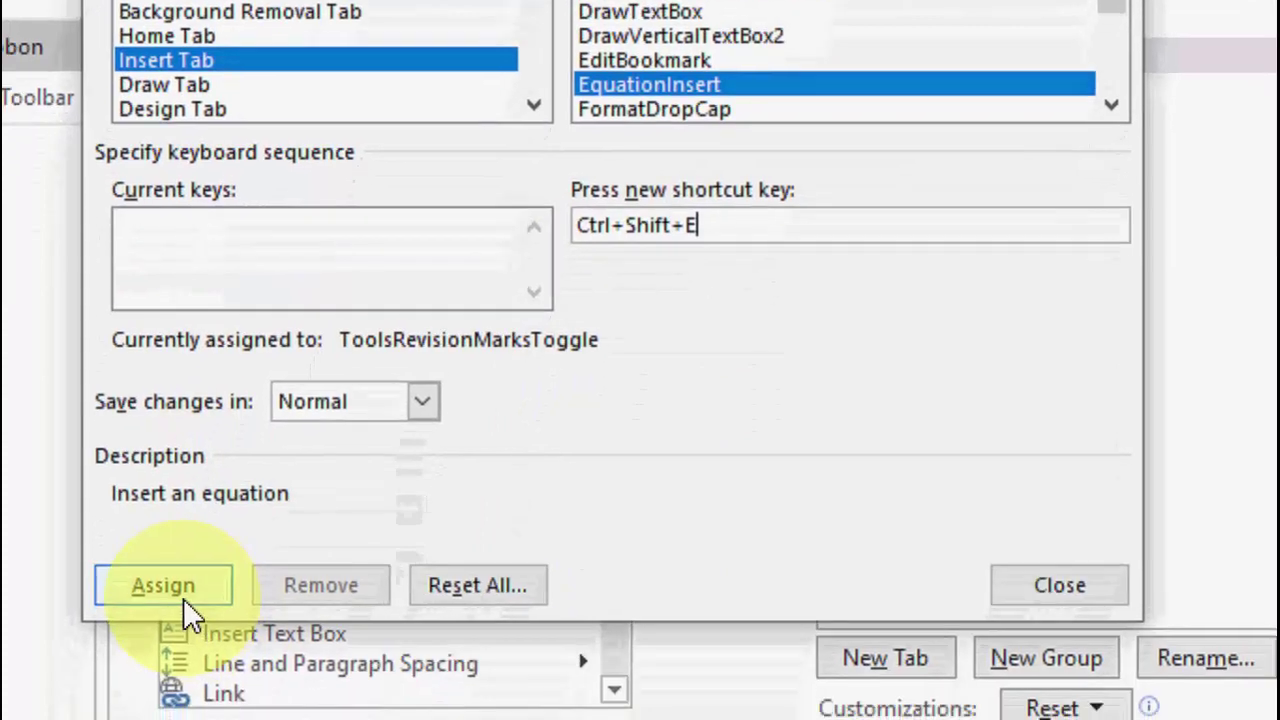
click(183, 595)
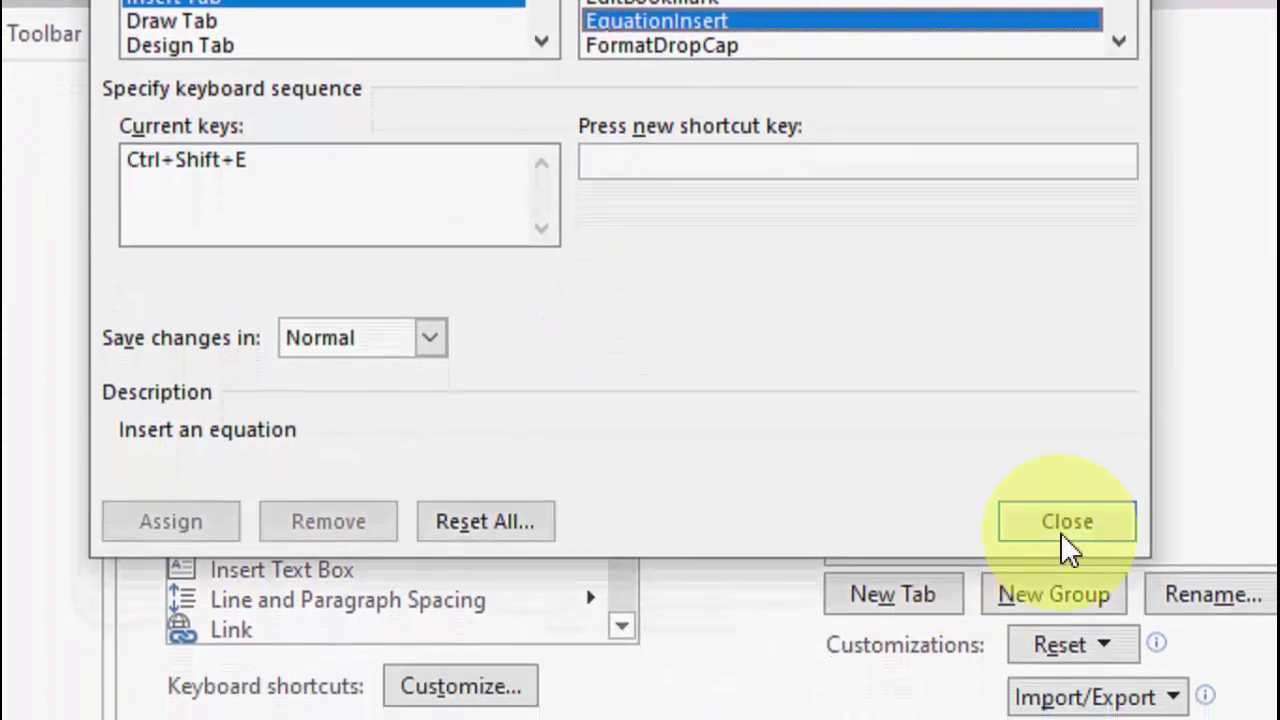
click(1067, 568)
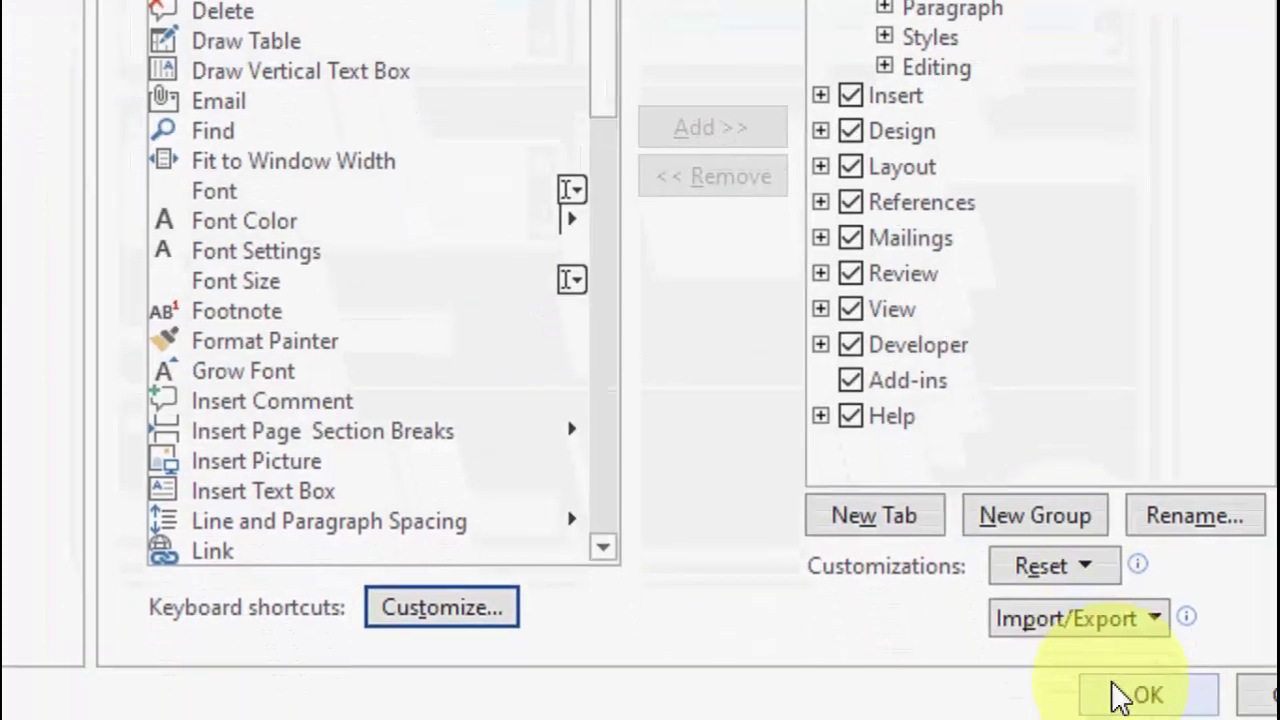
click(1120, 695)
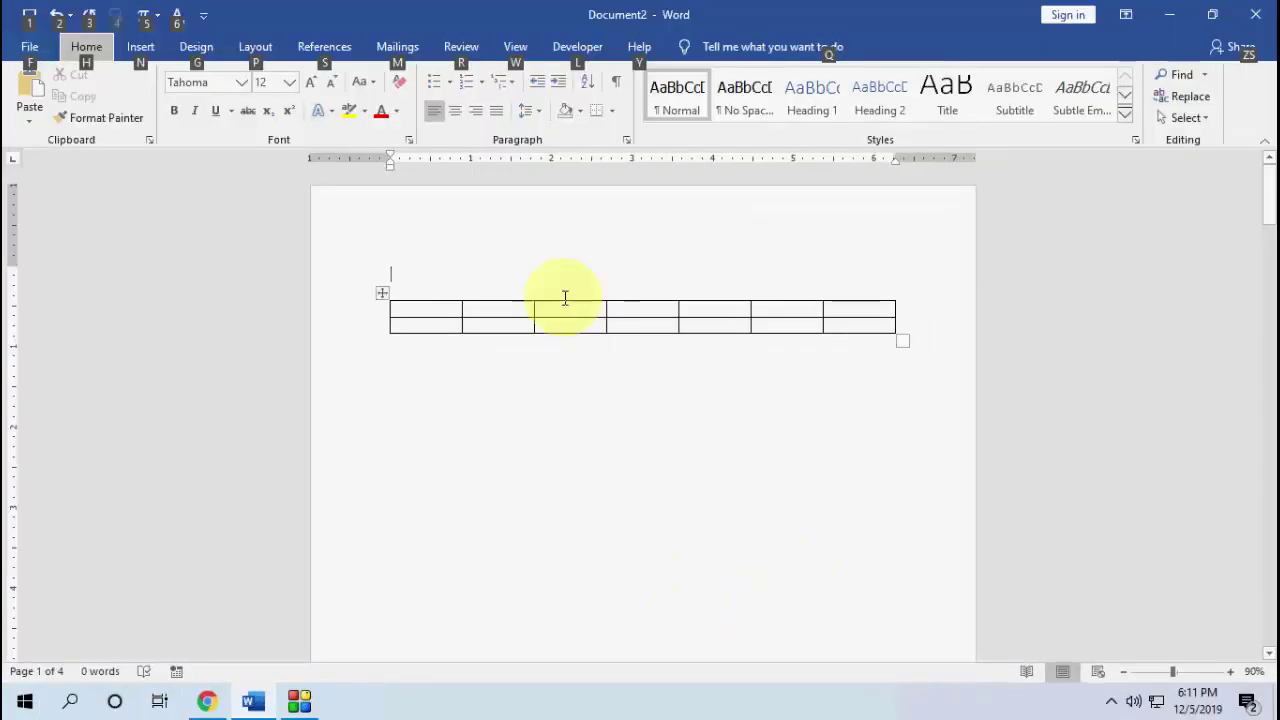
- Insert a test equation above the table containing 'sfsdfs sfsdfsdfsdfs'
click(537, 266)
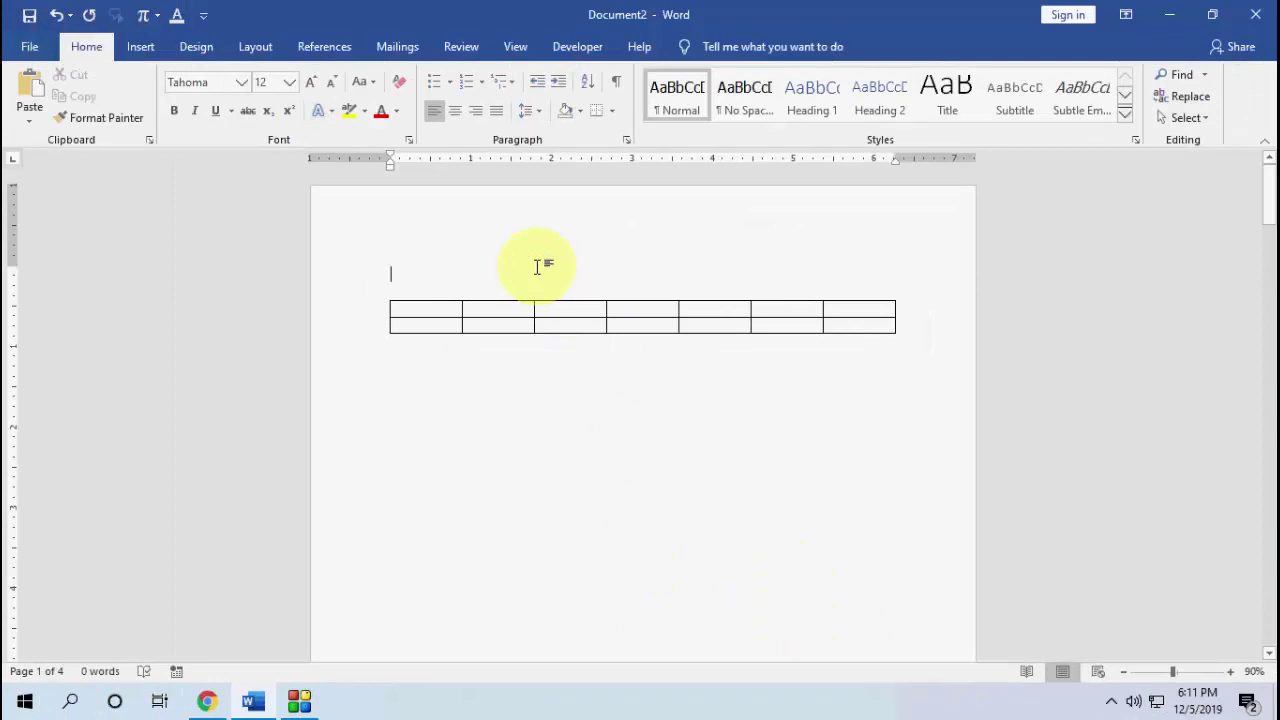
key(alt+equal)
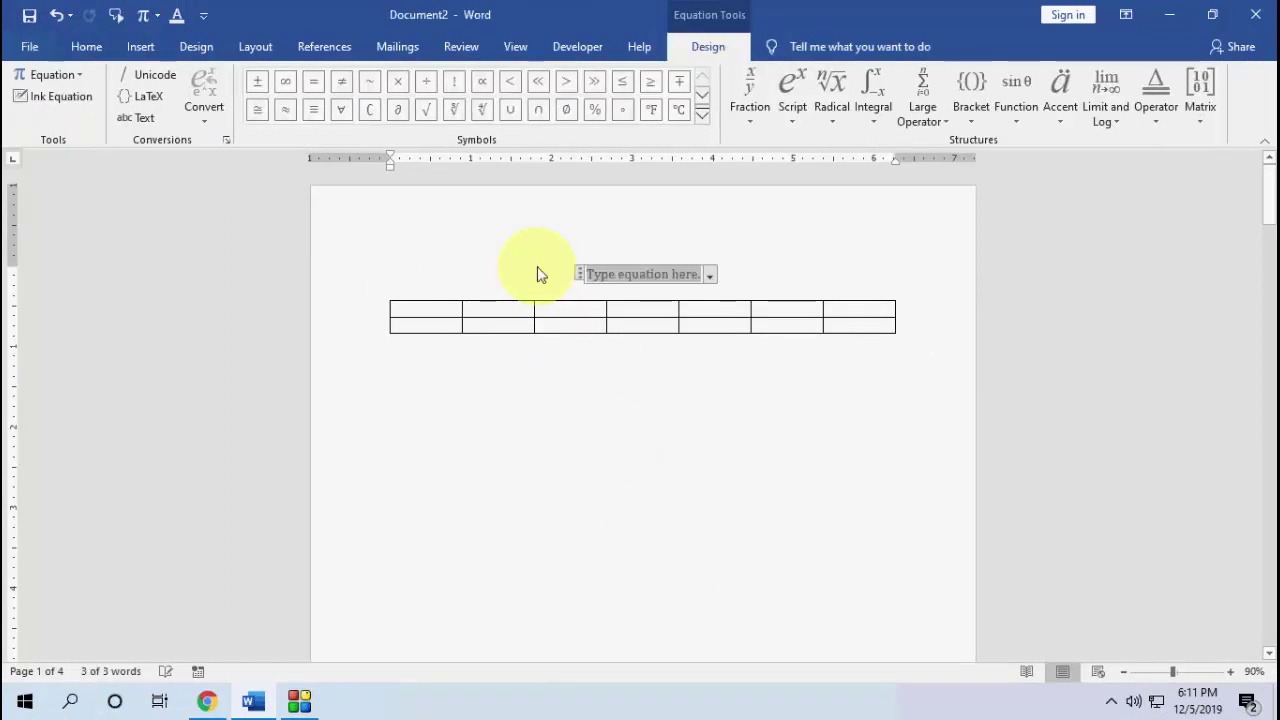
text(sfsdfs sfsdfsdfsdfs)
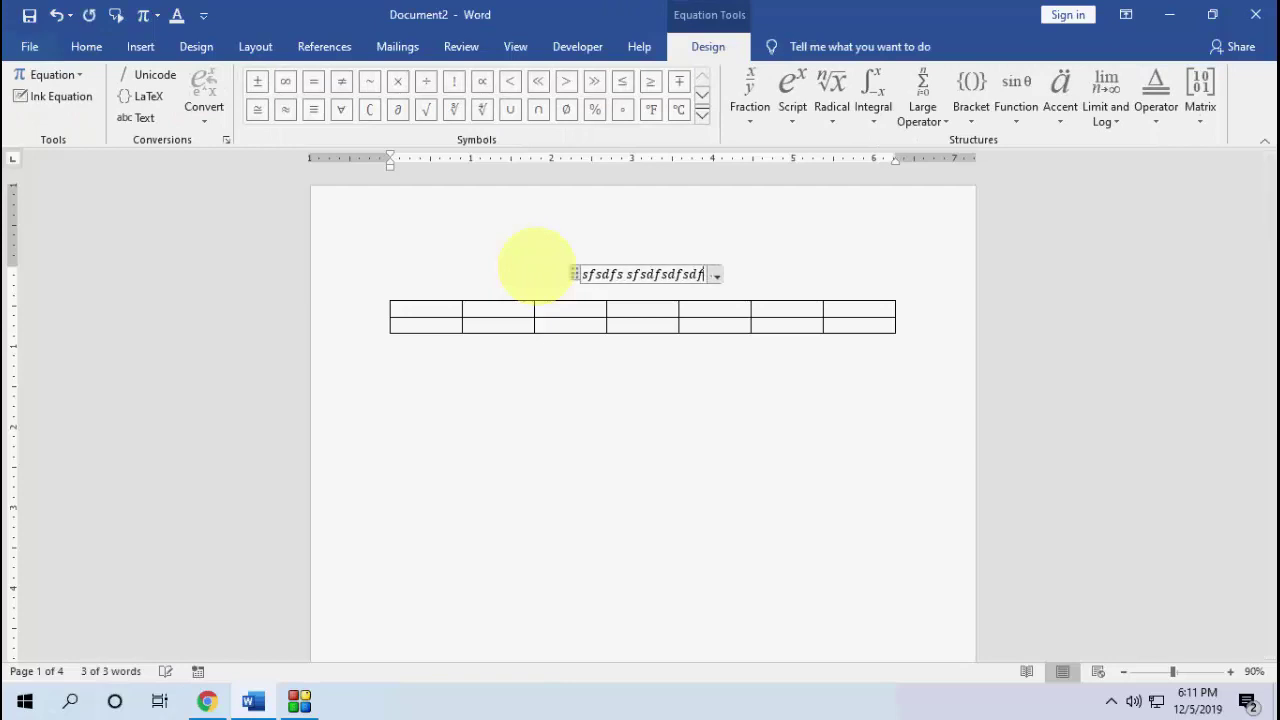
- Delete the test equation and bring up the ribbon shortcut menu again
key(ctrl+a)
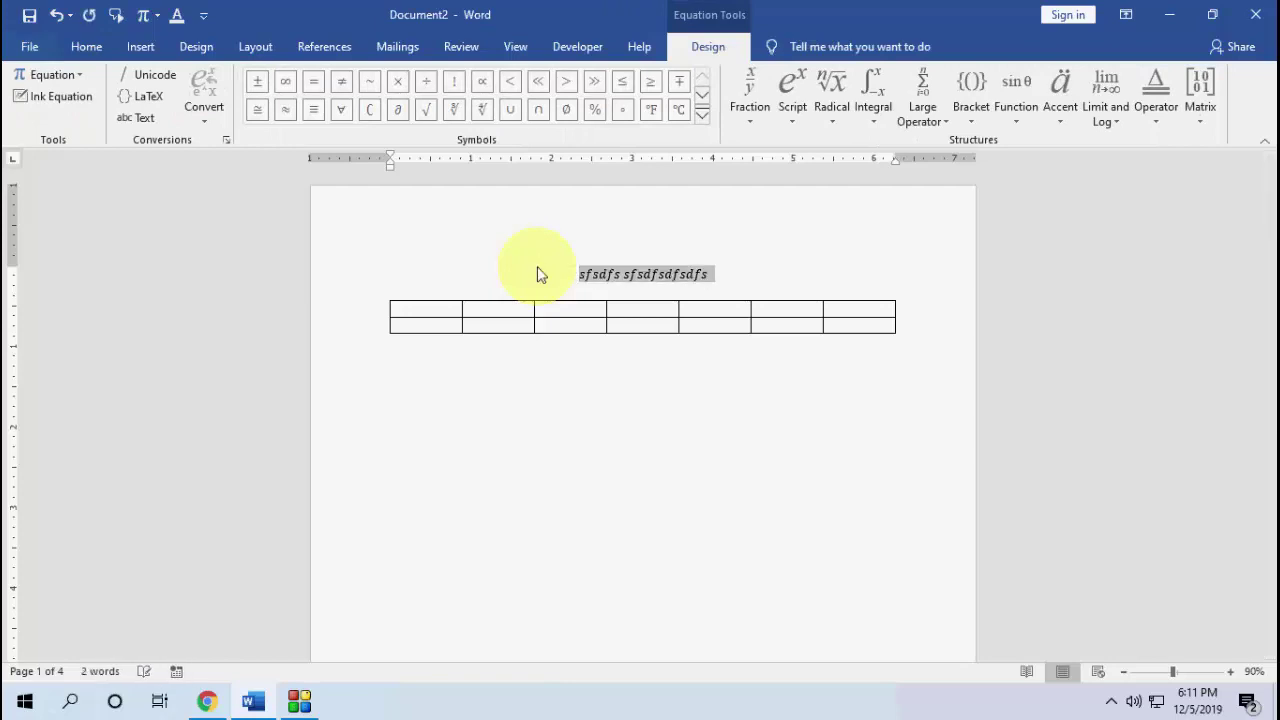
key(BackSpace)
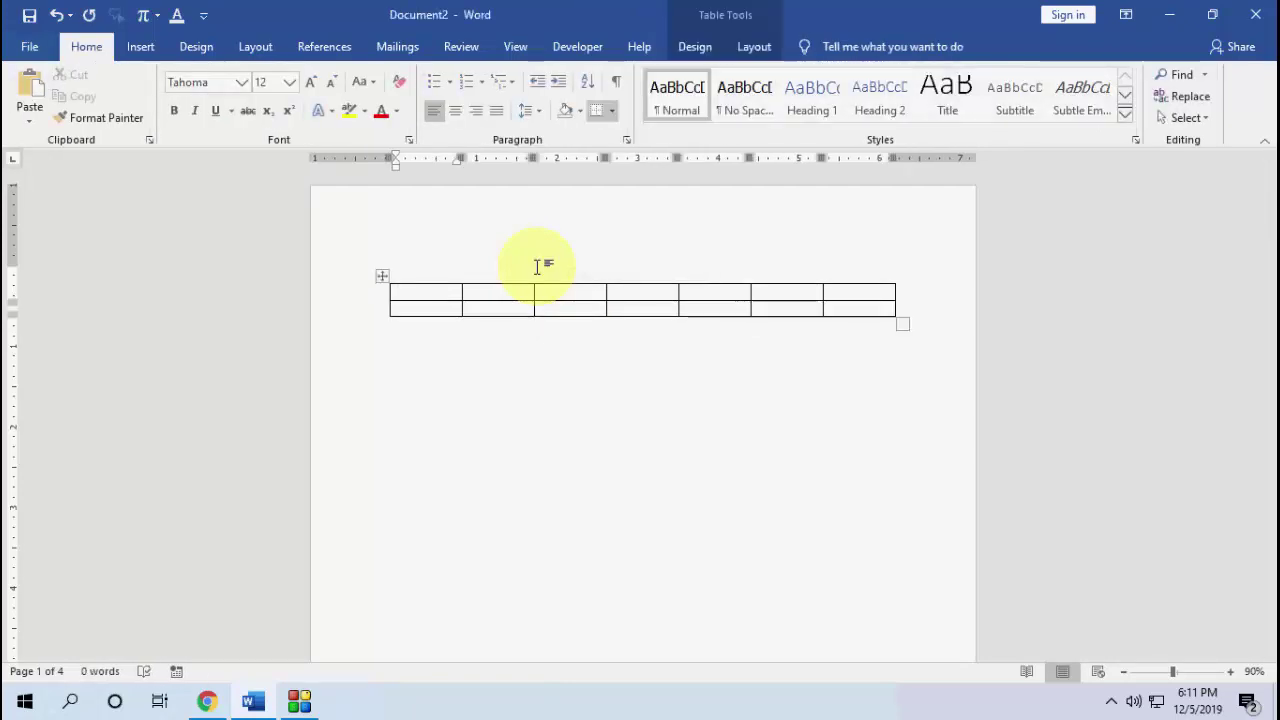
key(shift+Right)
key(shift+Right)
key(Left)
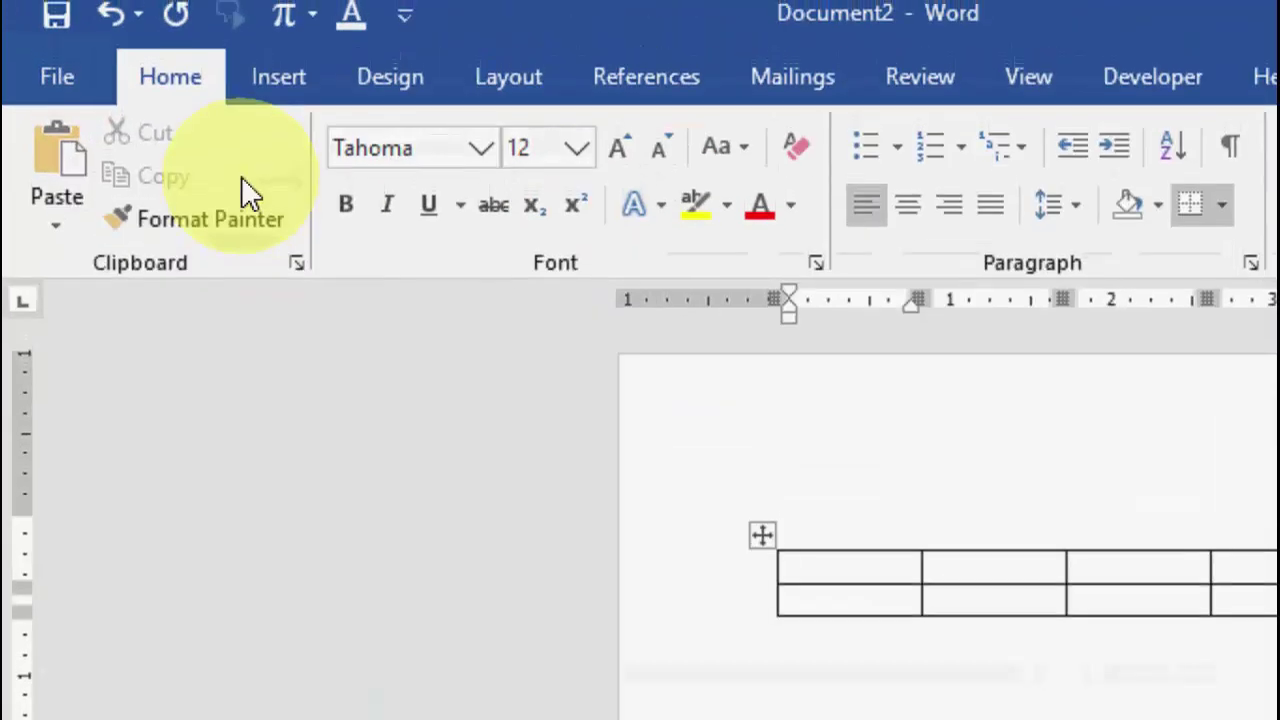
right_click(125, 104)
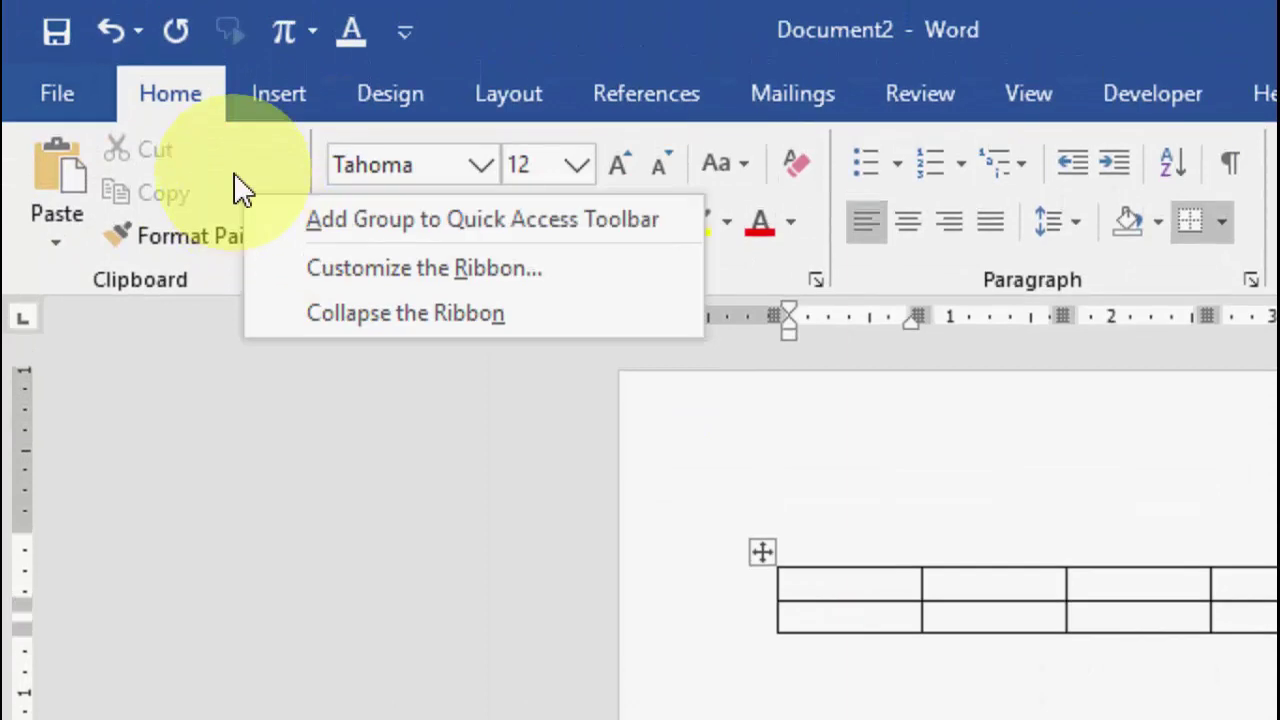
- Reopen Customize Keyboard and move down the Categories list toward Table Tools
click(385, 272)
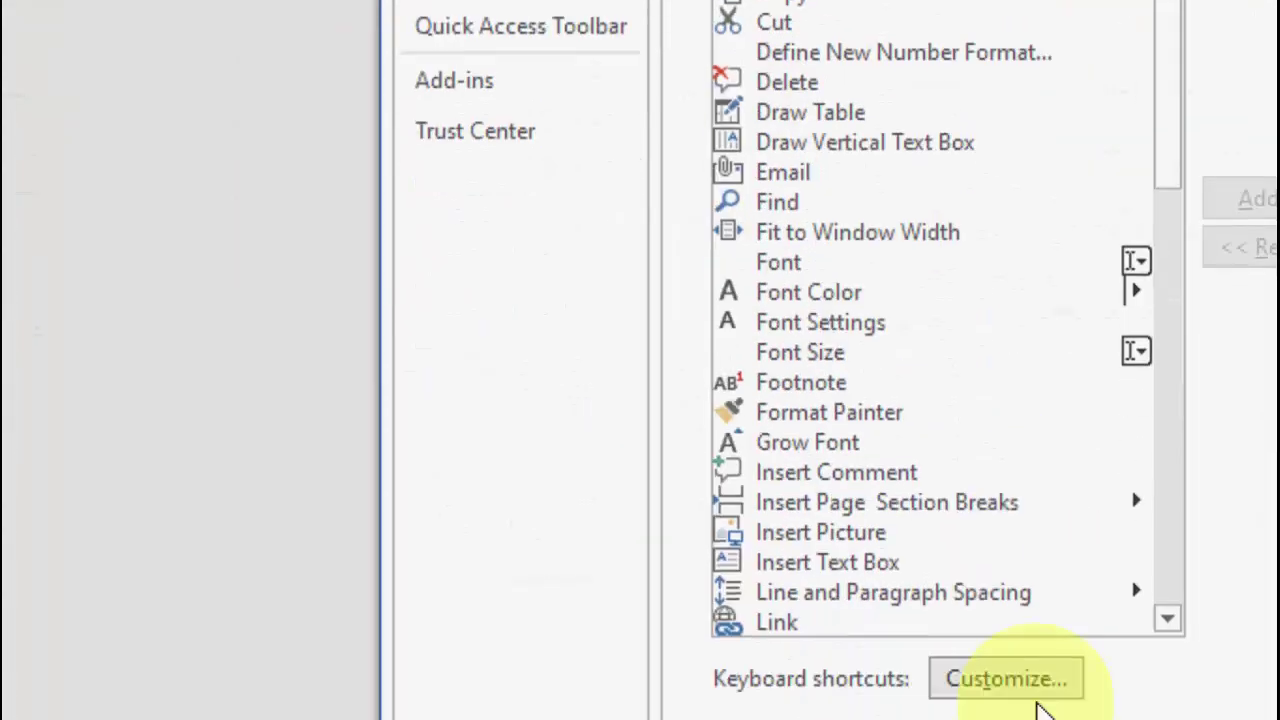
click(1003, 677)
click(790, 167)
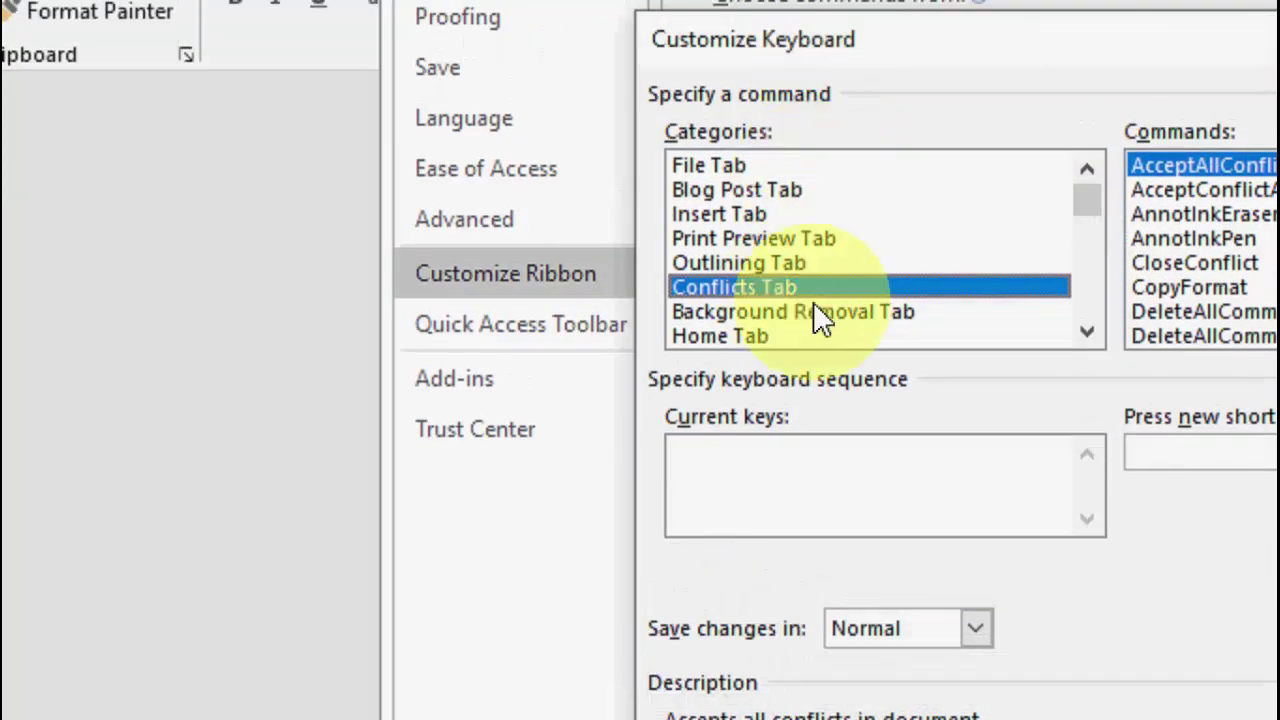
key(Down)
key(Down)
key(Down)
key(Down)
key(Down)
key(Down)
key(Down)
key(Down)
key(Down)
key(Down)
key(Down)
key(Down)
key(Down)
key(Down)
key(Down)
key(Down)
key(Down)
key(Down)
key(Down)
key(Down)
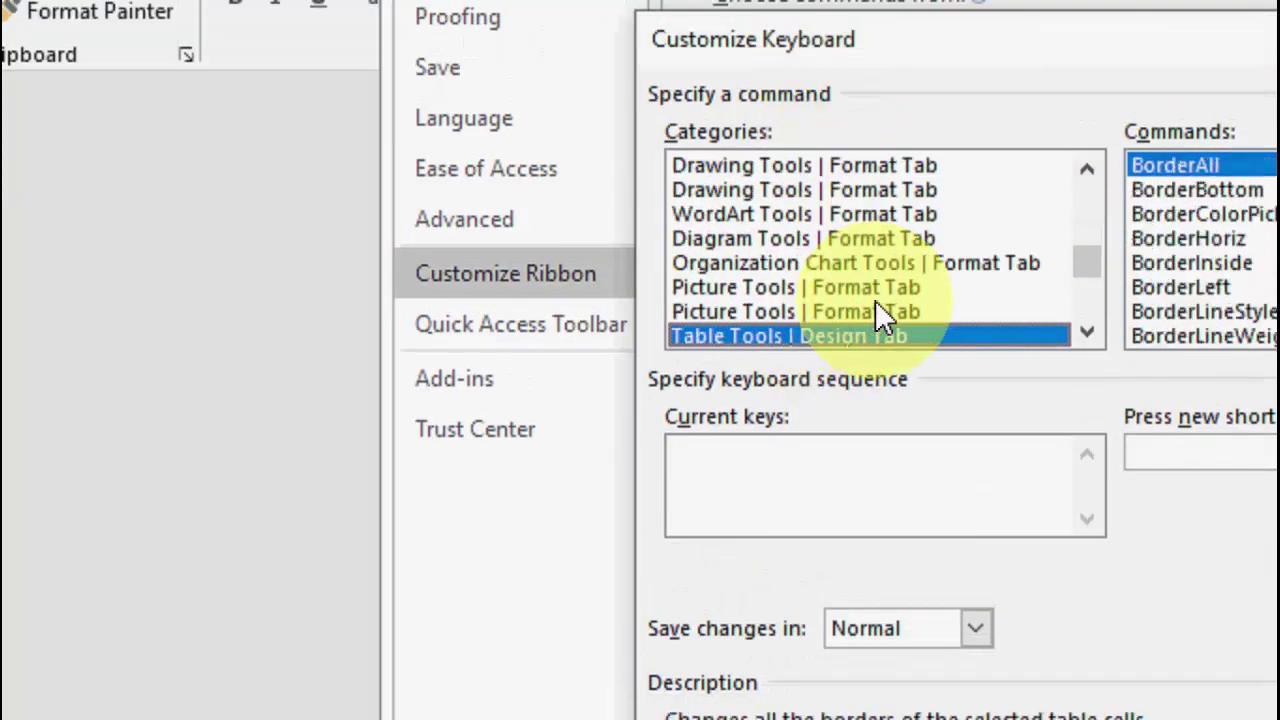
- Choose the Table Tools | Layout Tab category and browse its commands
key(t)
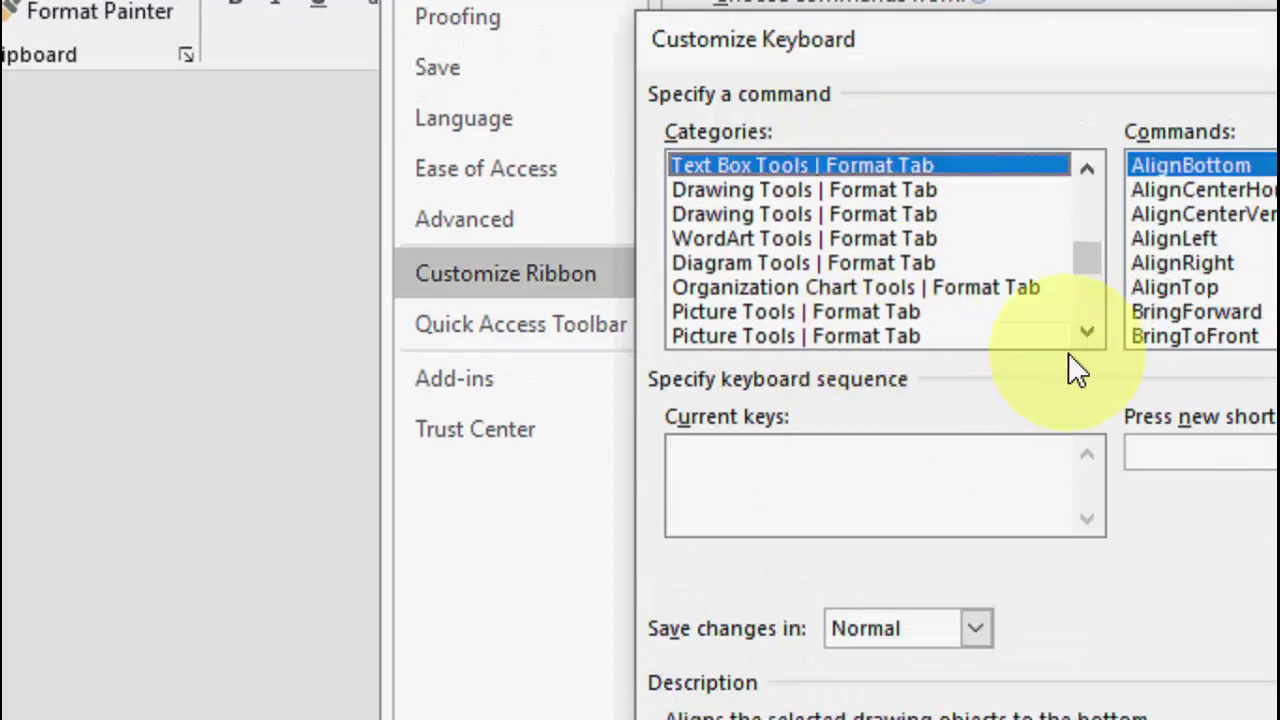
key(a)
click(1087, 332)
click(1087, 332)
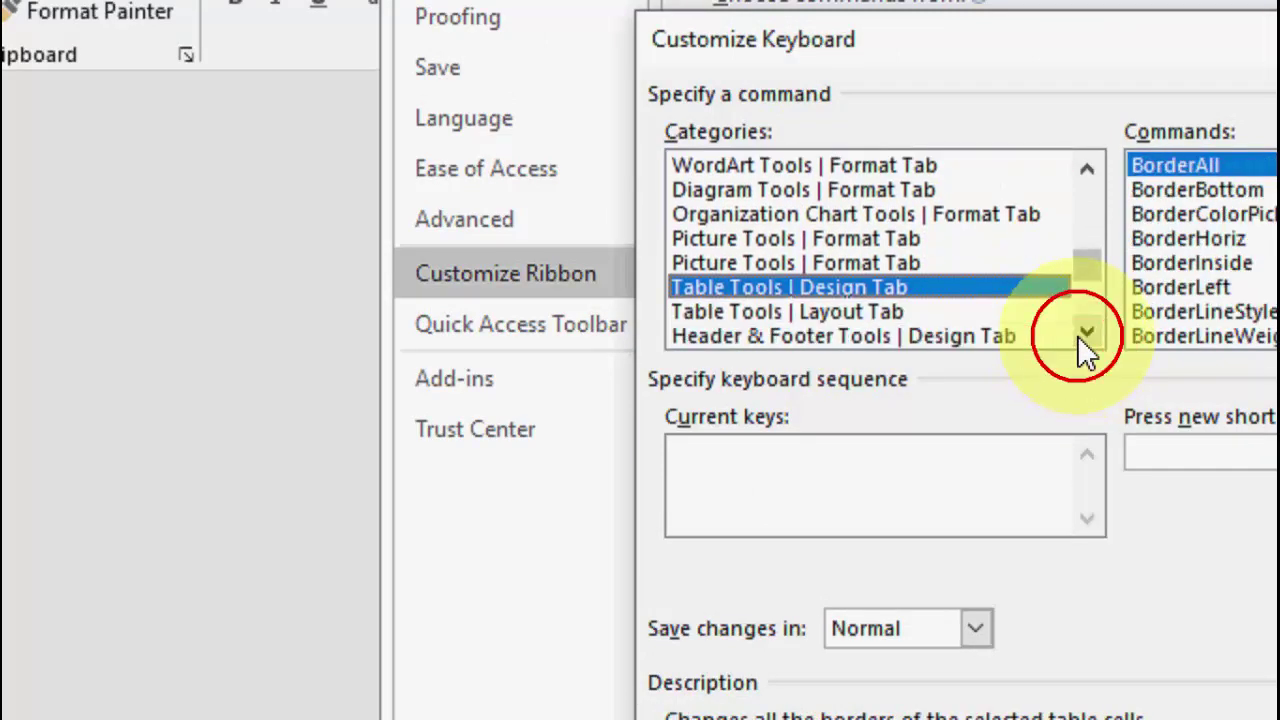
click(747, 311)
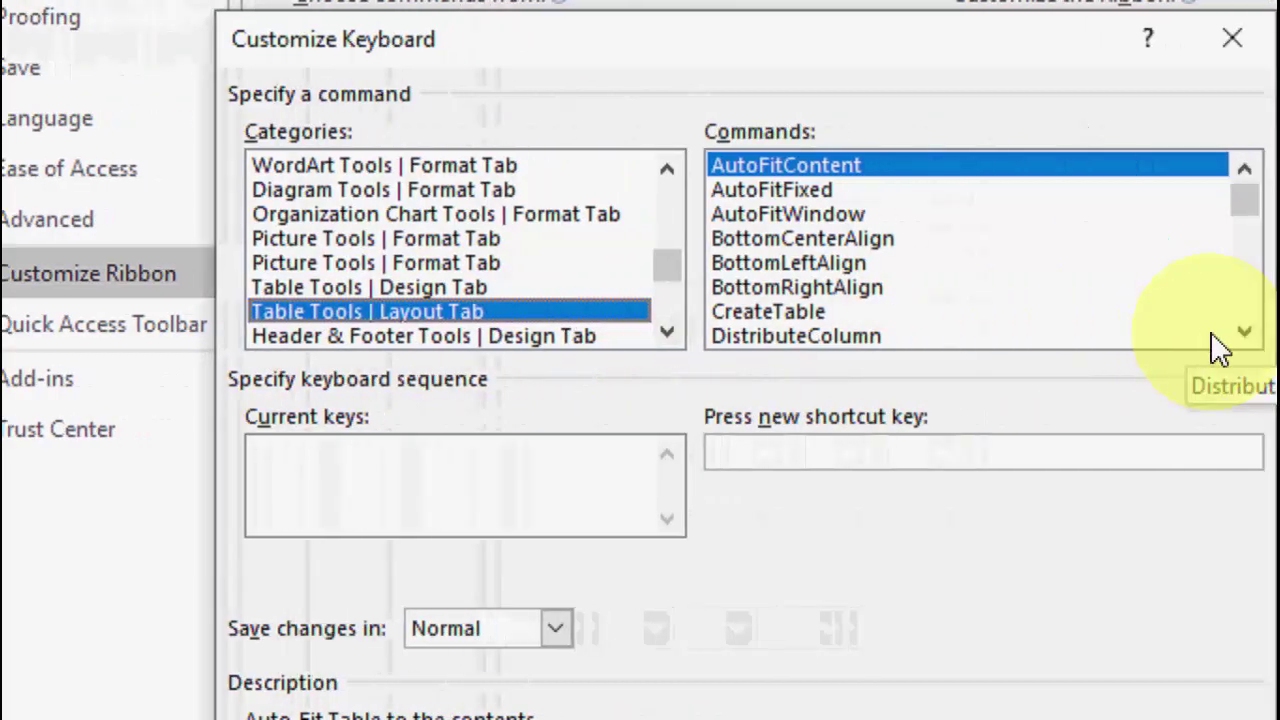
click(1244, 331)
click(1244, 331)
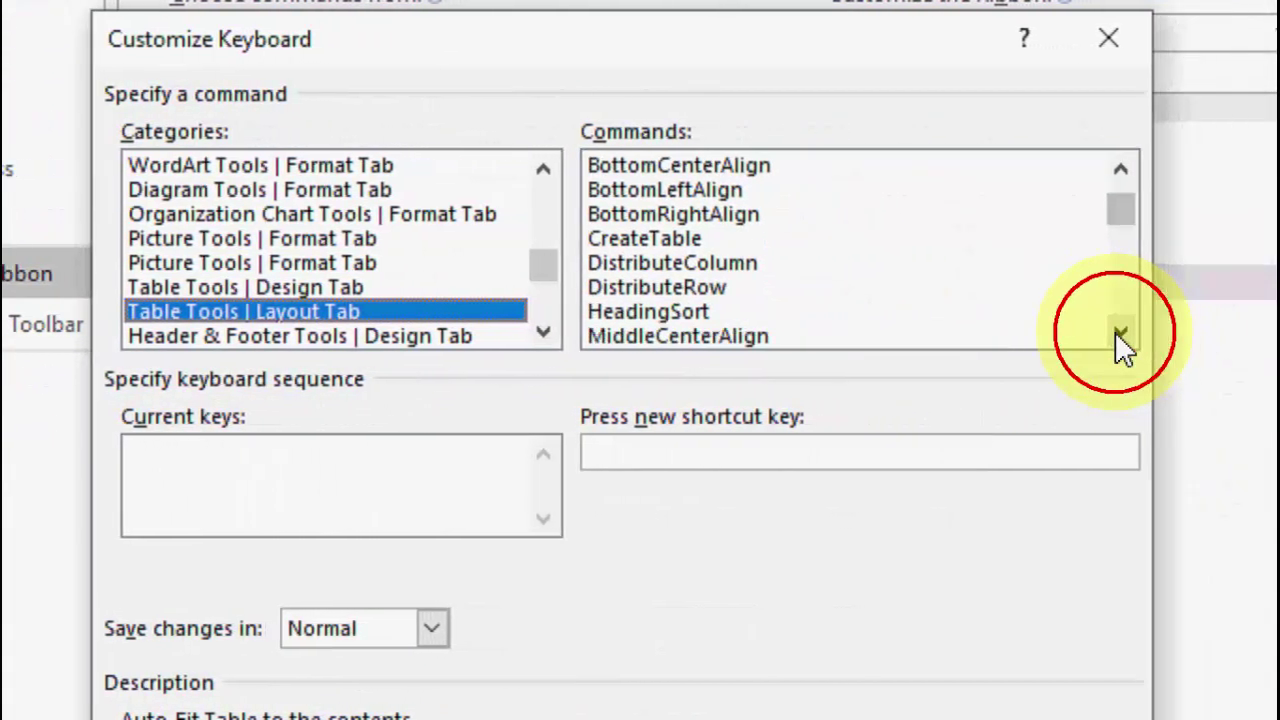
click(1120, 333)
click(1120, 333)
click(1120, 333)
click(1120, 333)
click(1120, 333)
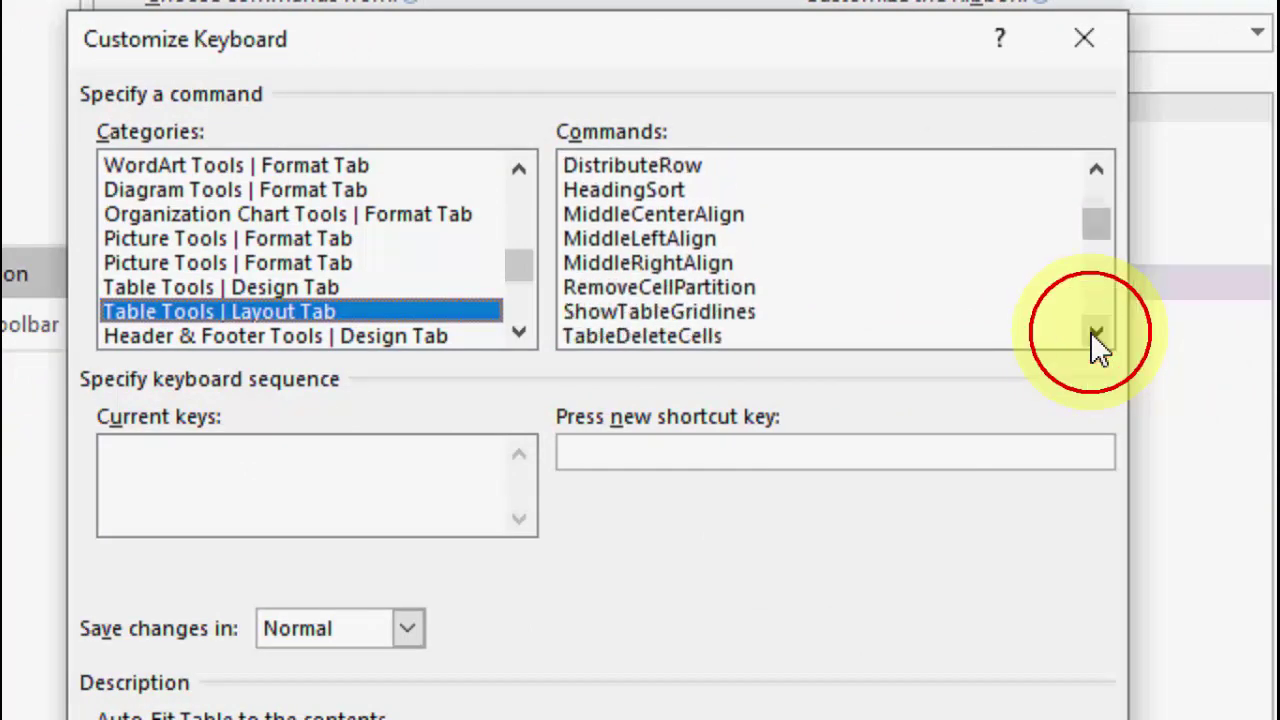
click(1095, 333)
click(1095, 333)
click(1095, 333)
click(1095, 333)
click(1095, 333)
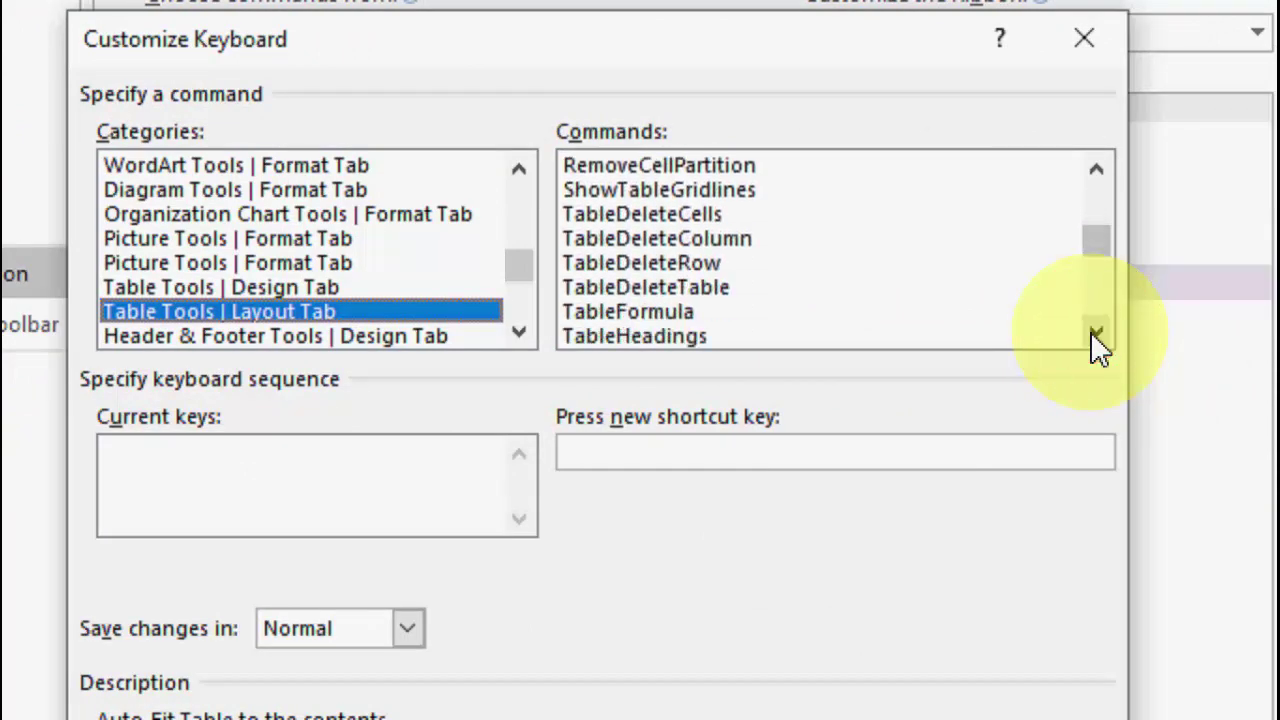
click(1095, 333)
click(1095, 333)
click(1095, 333)
click(1095, 333)
click(1095, 333)
click(1095, 333)
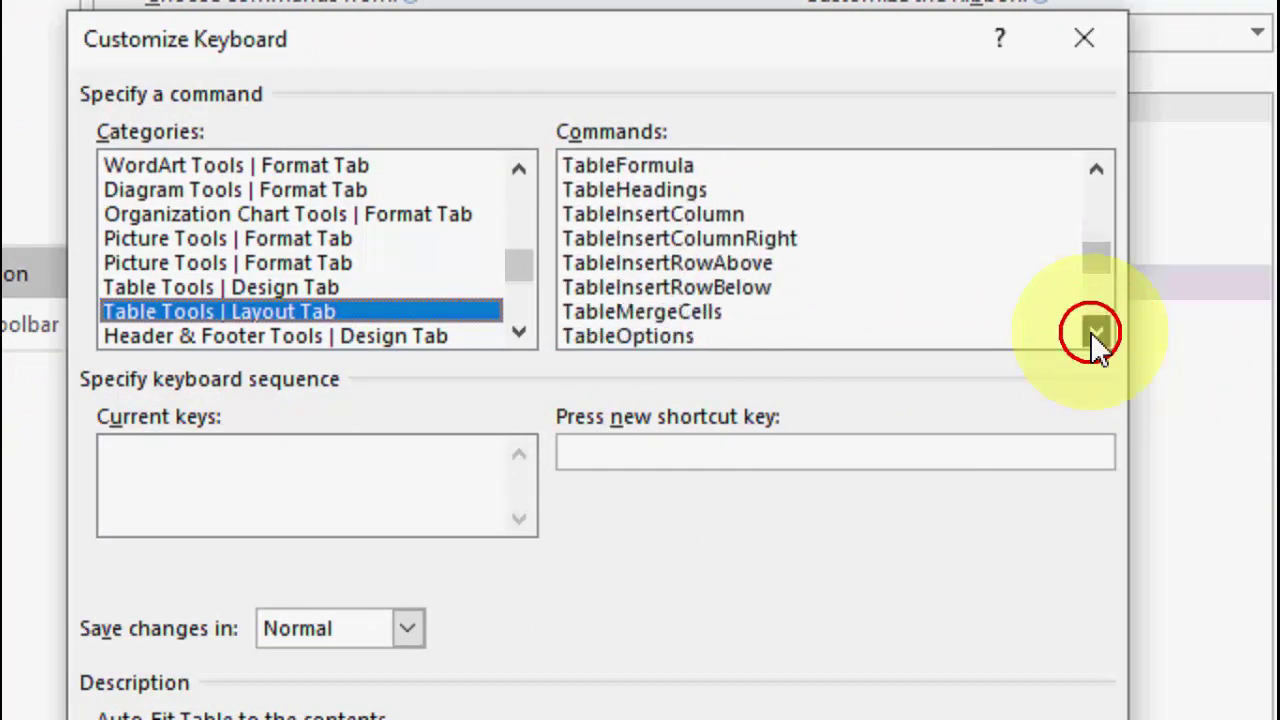
click(1095, 333)
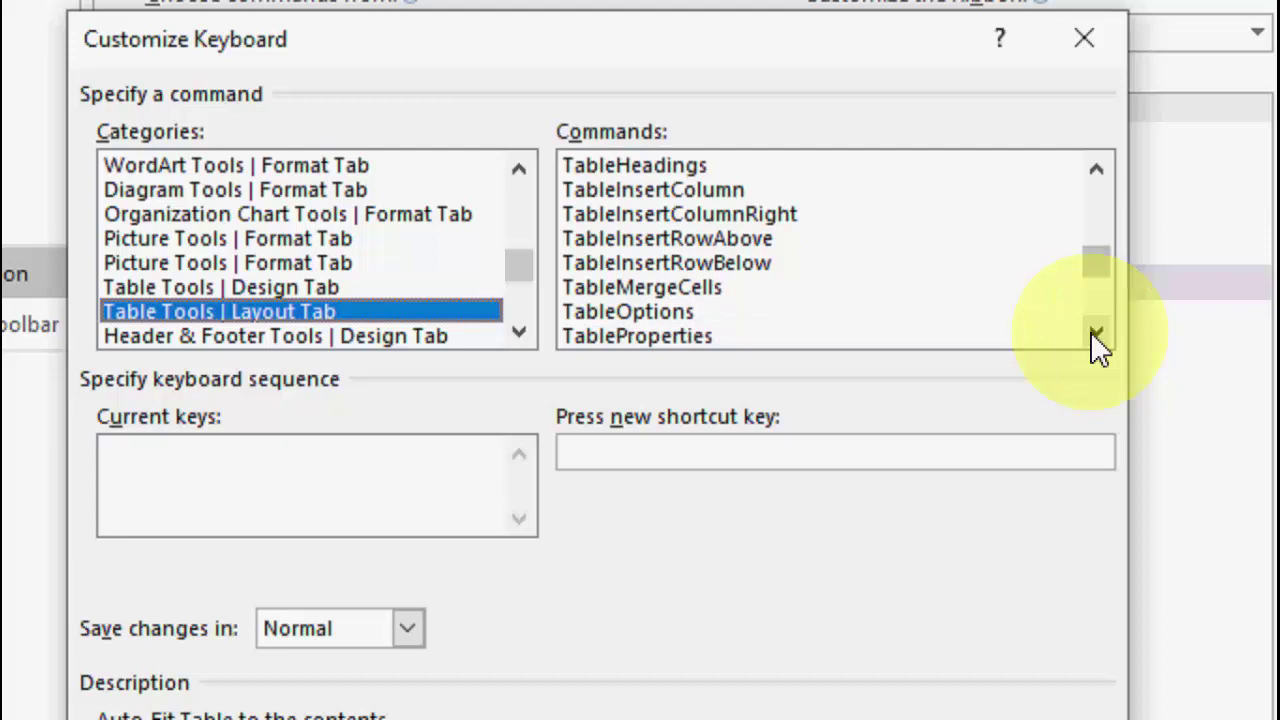
- Assign Ctrl+Shift+M to TableMergeCells, close the dialogs, and try it on the table
click(663, 292)
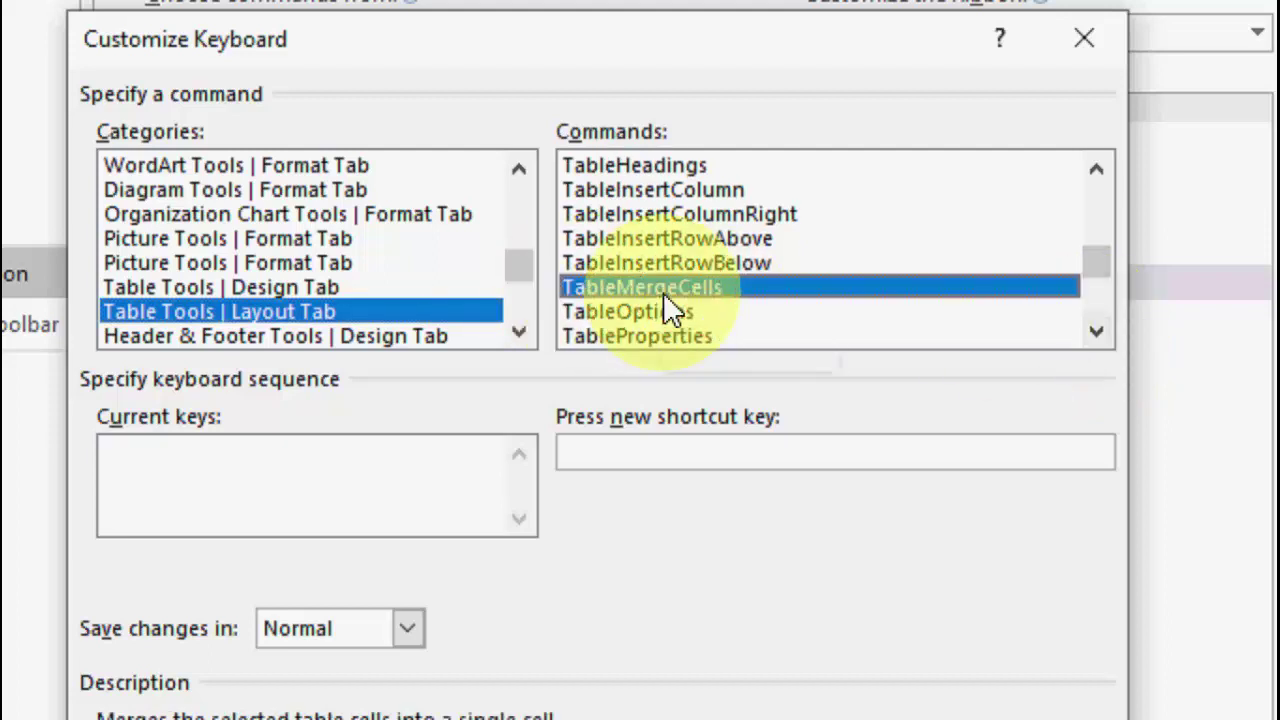
click(661, 457)
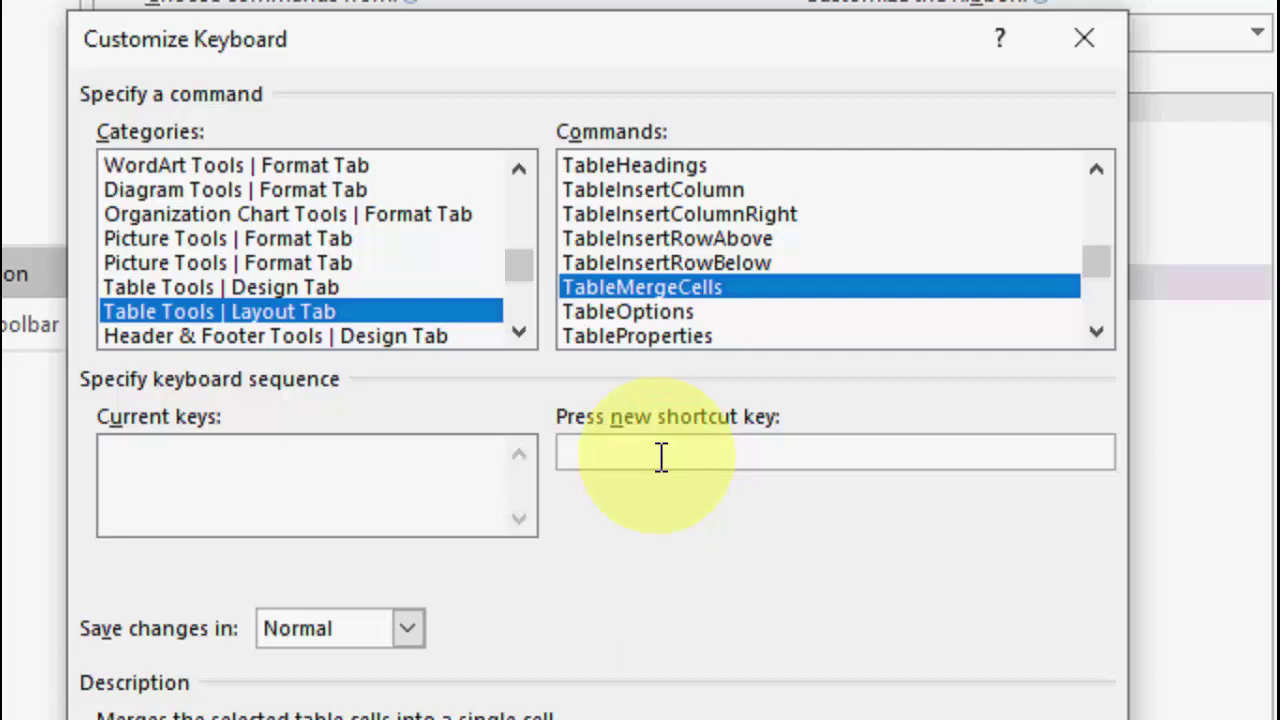
key(ctrl+shift+m)
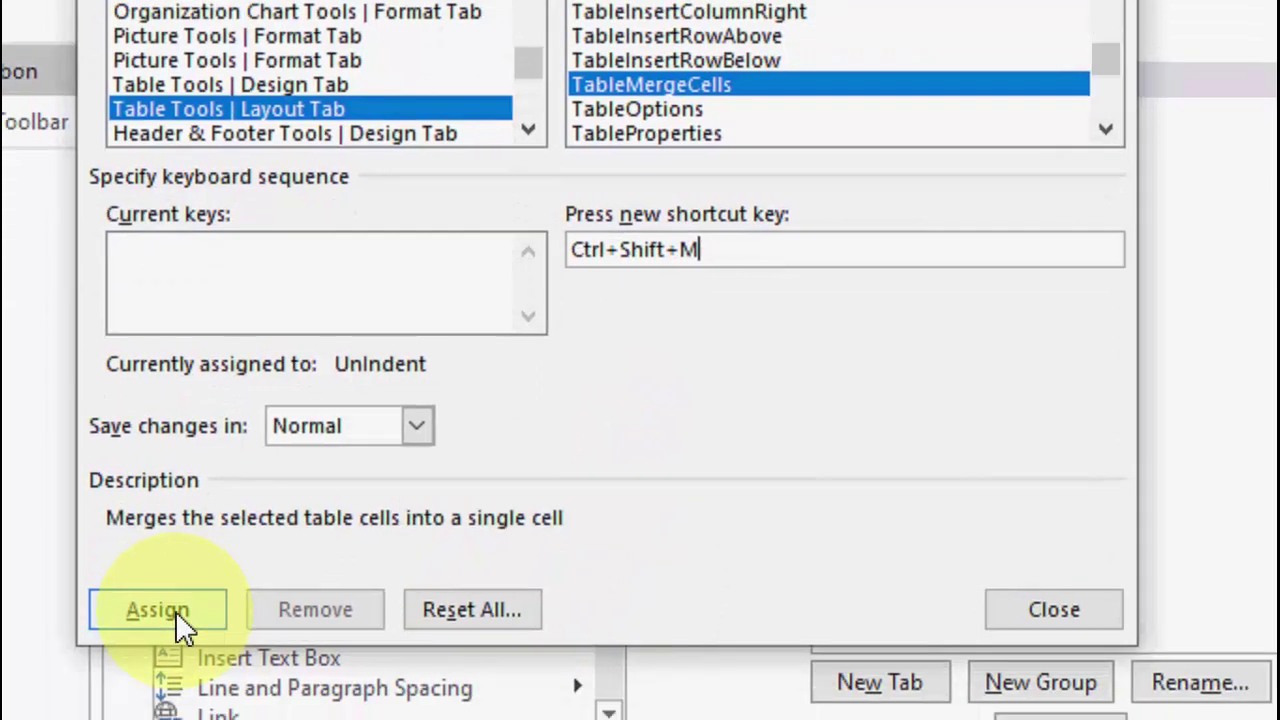
click(176, 611)
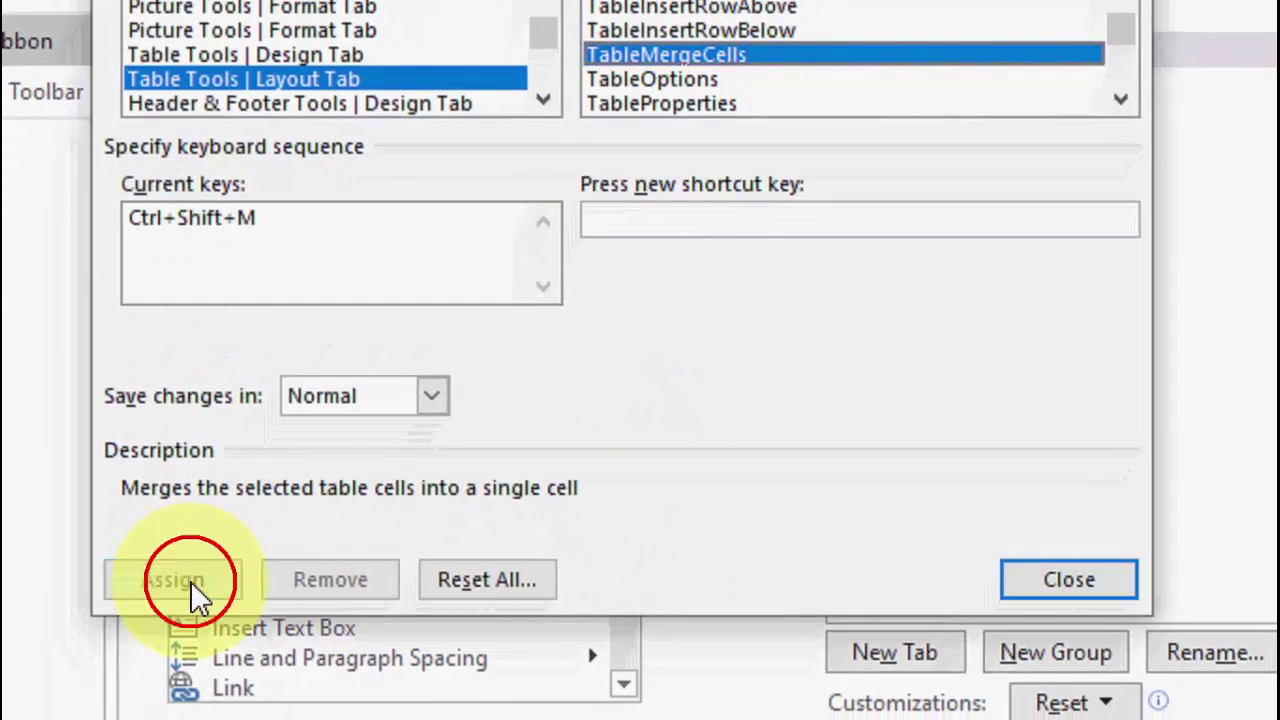
click(1040, 606)
click(1140, 705)
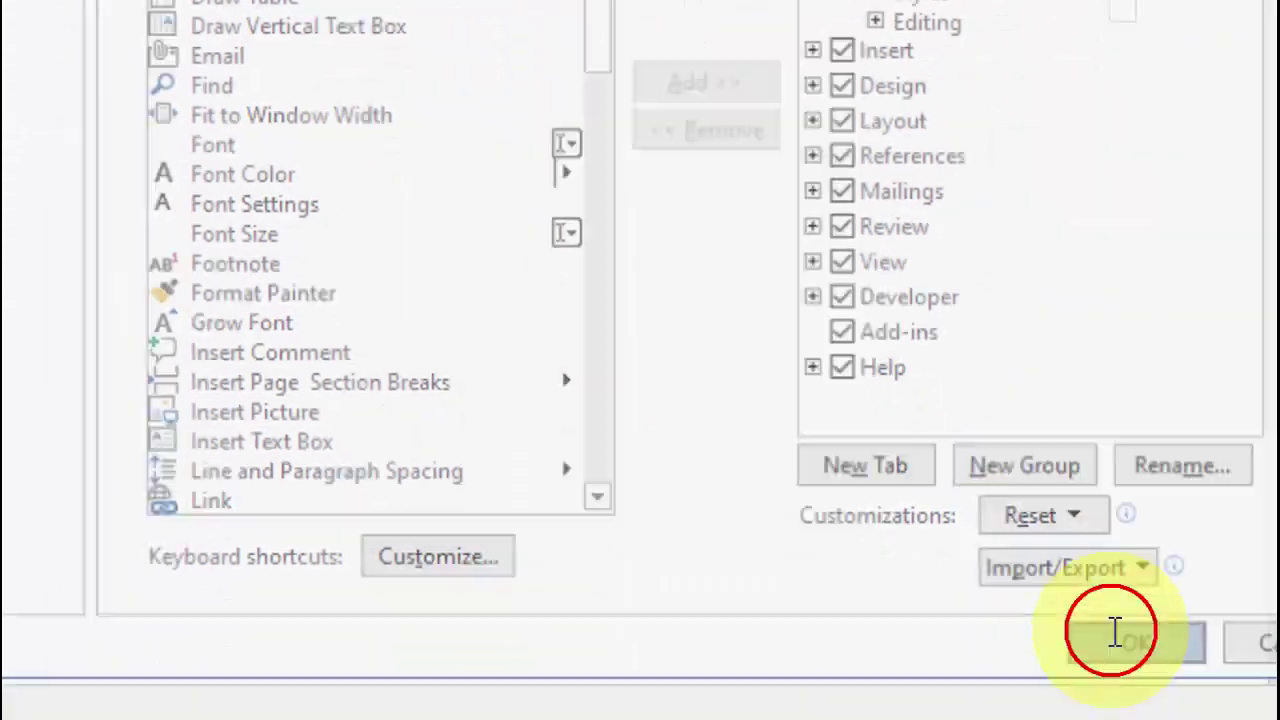
key(ctrl+shift+m)
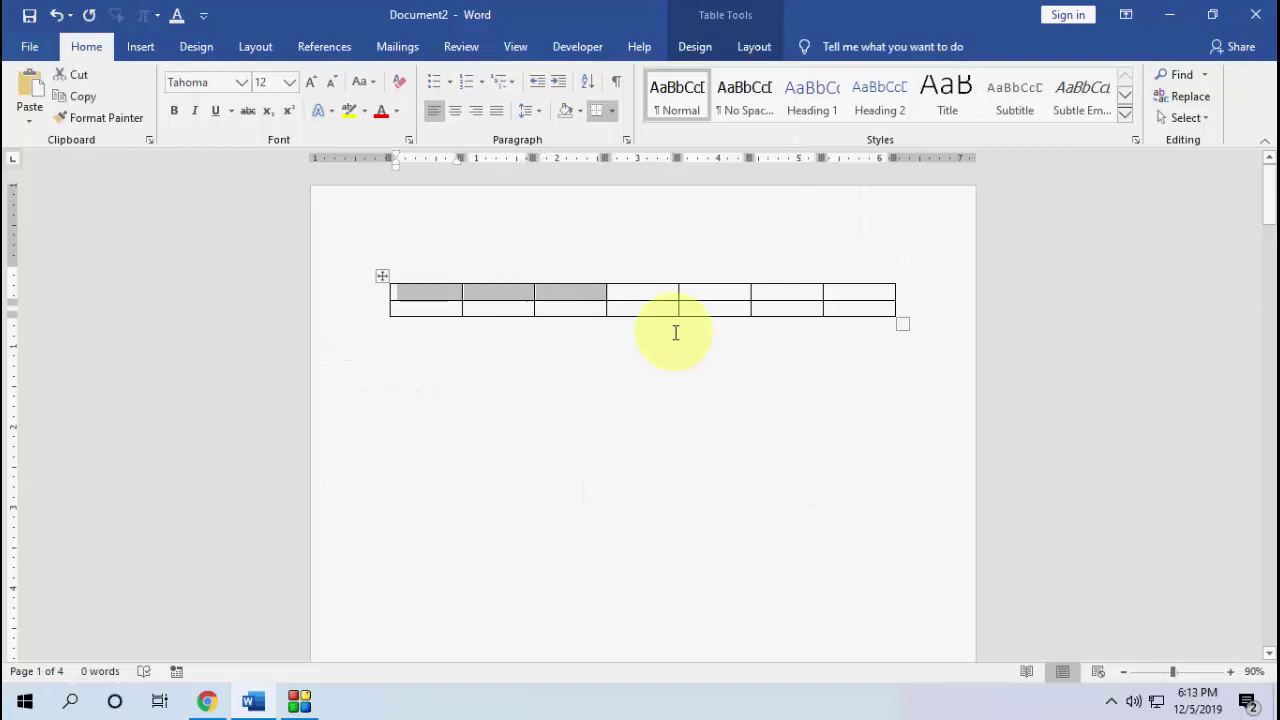
key(ctrl+shift+m)
key(Tab)
key(Tab)
key(Tab)
key(shift+Down)
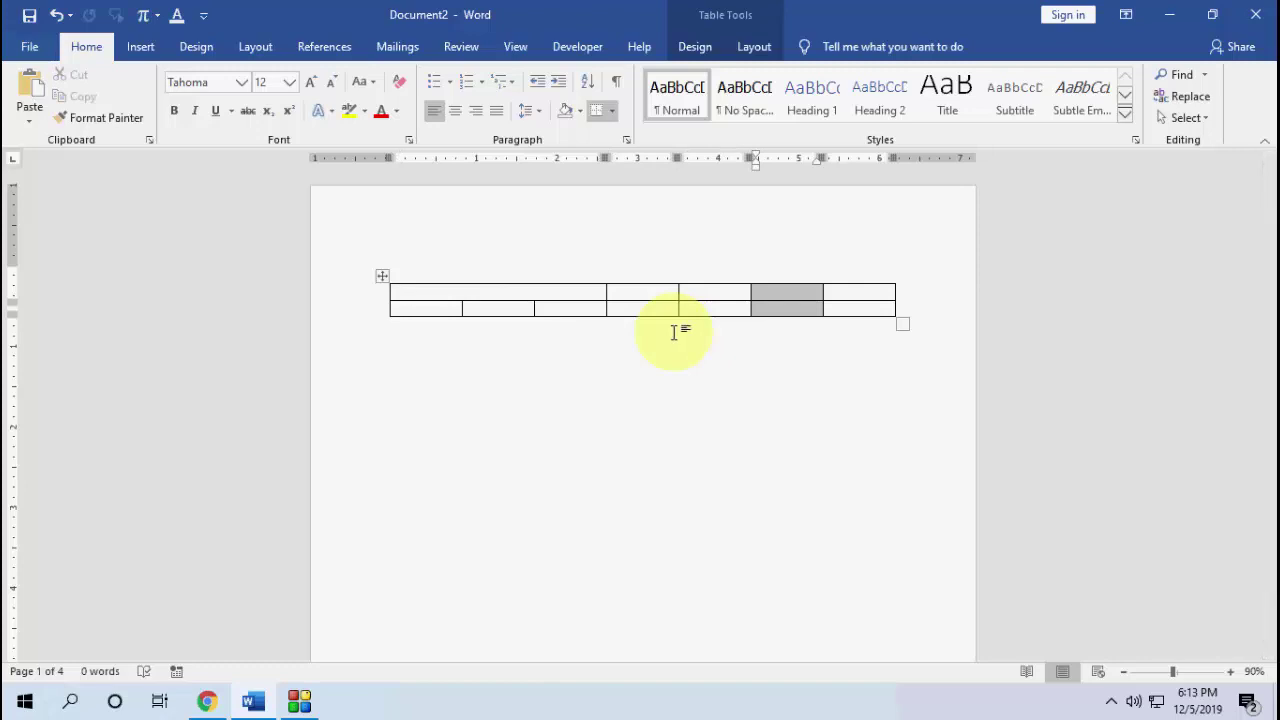
key(shift+Up)
key(Left)
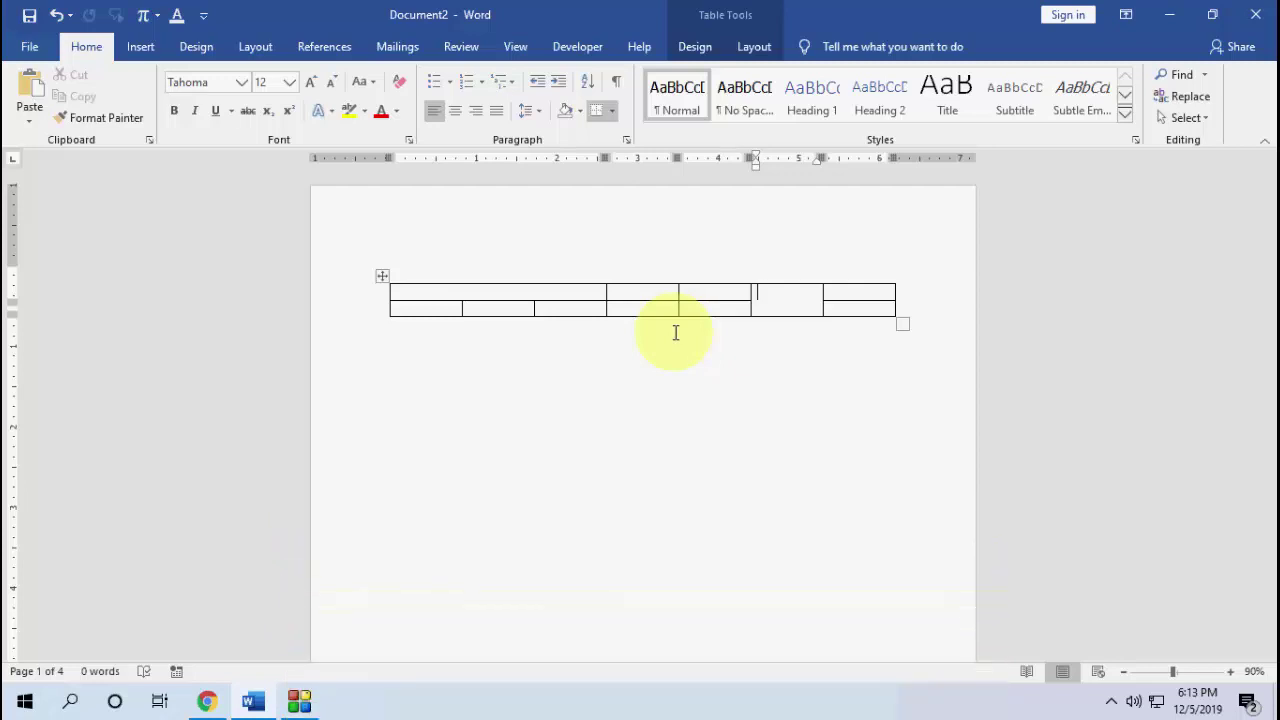
key(ctrl+z)
key(ctrl+z)
click(520, 414)
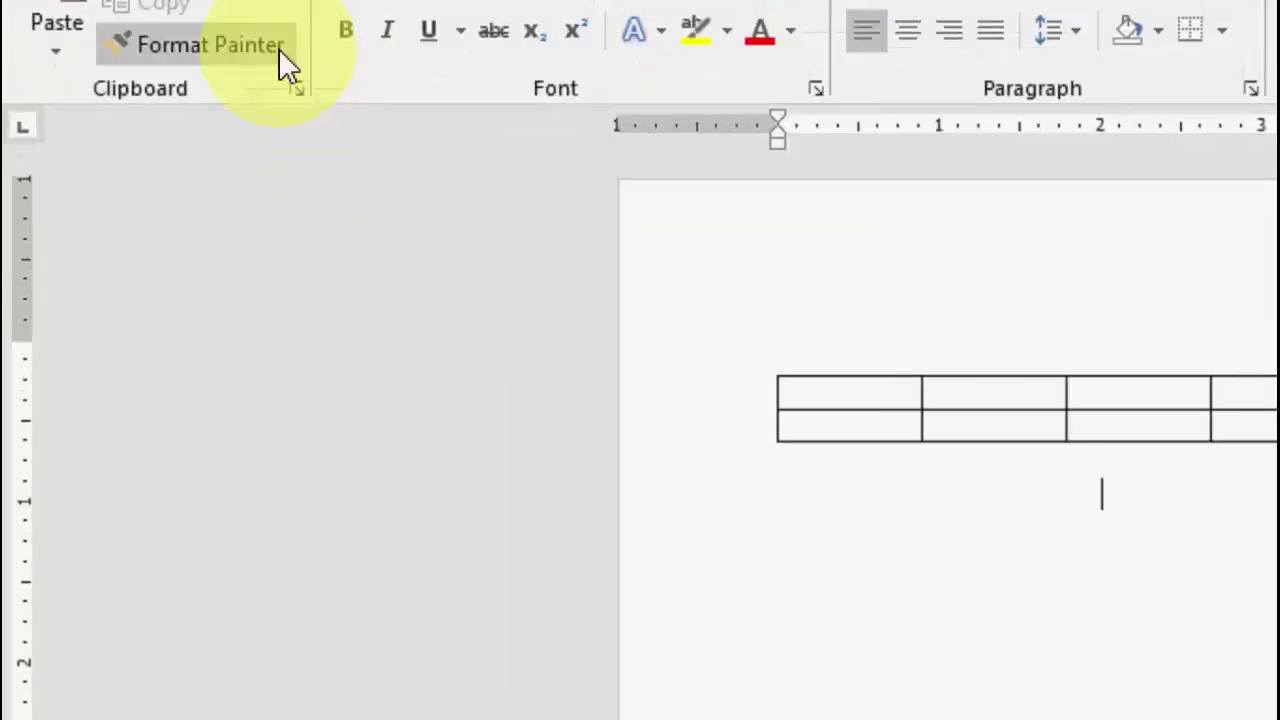
- Reopen the Customize Keyboard dialog through Customize the Ribbon
right_click(268, 90)
click(387, 147)
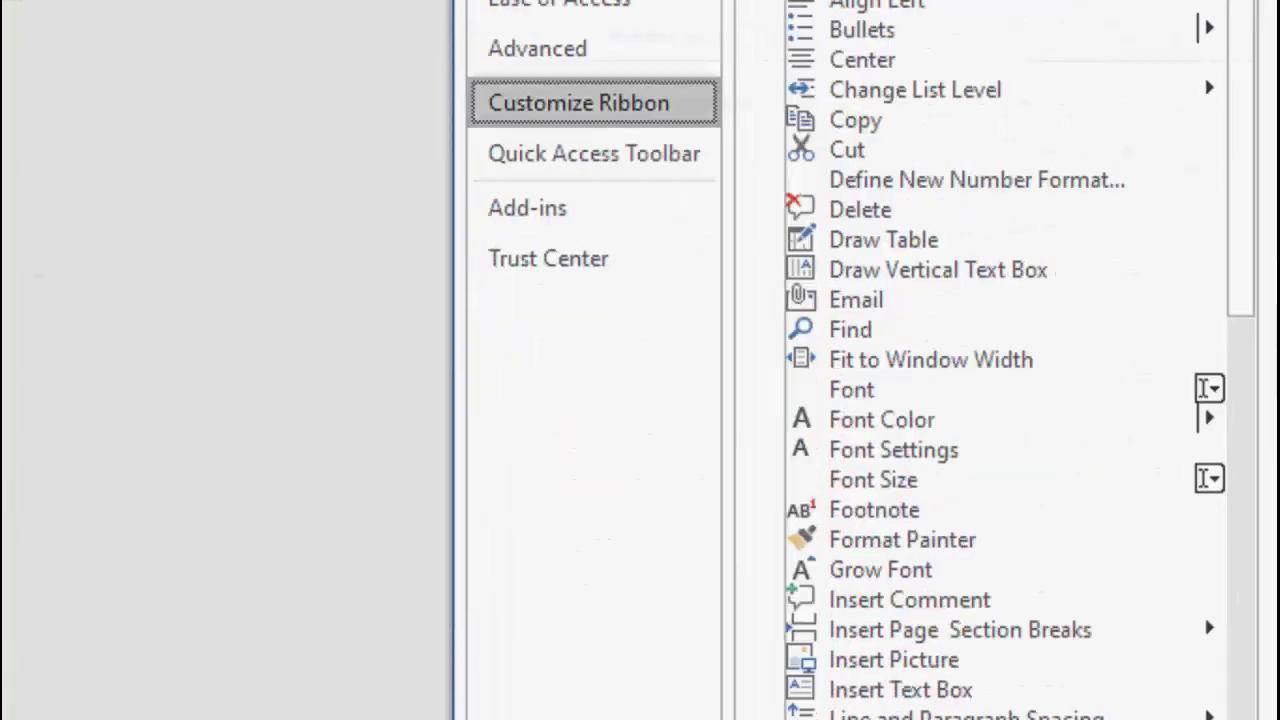
click(1091, 651)
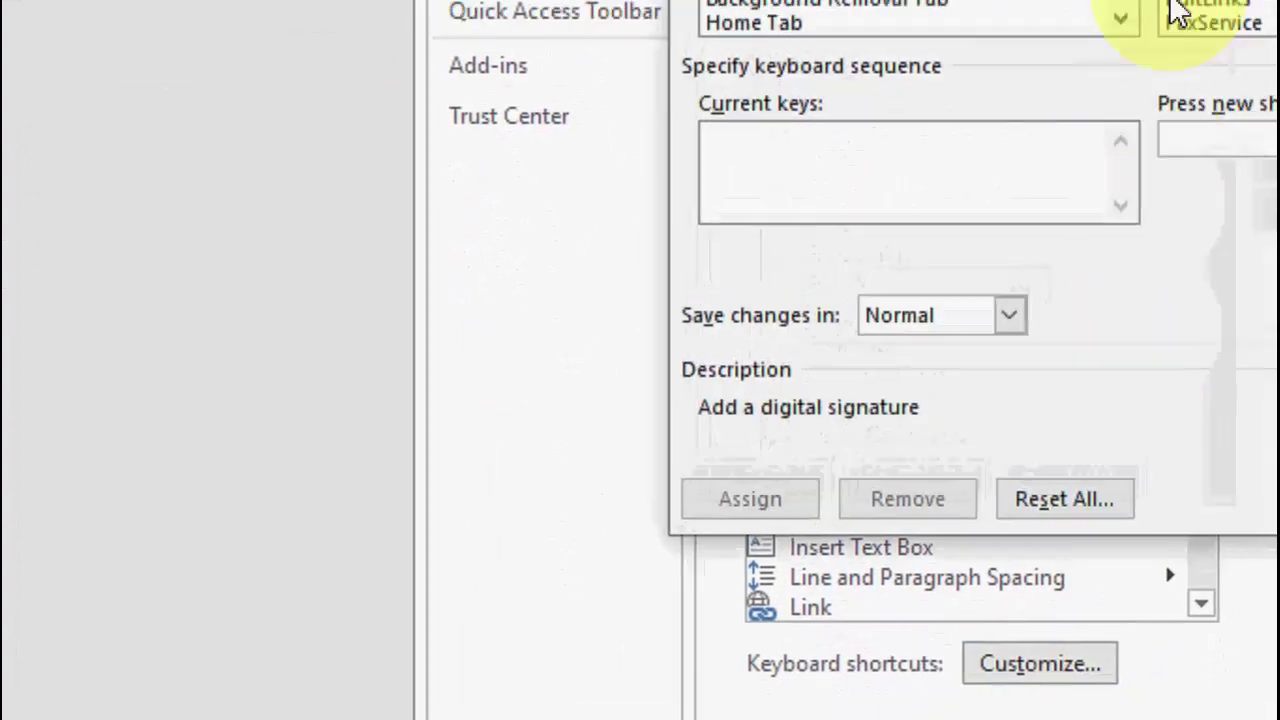
- Scroll the Categories list and select Header & Footer Tools | Design Tab
click(1080, 148)
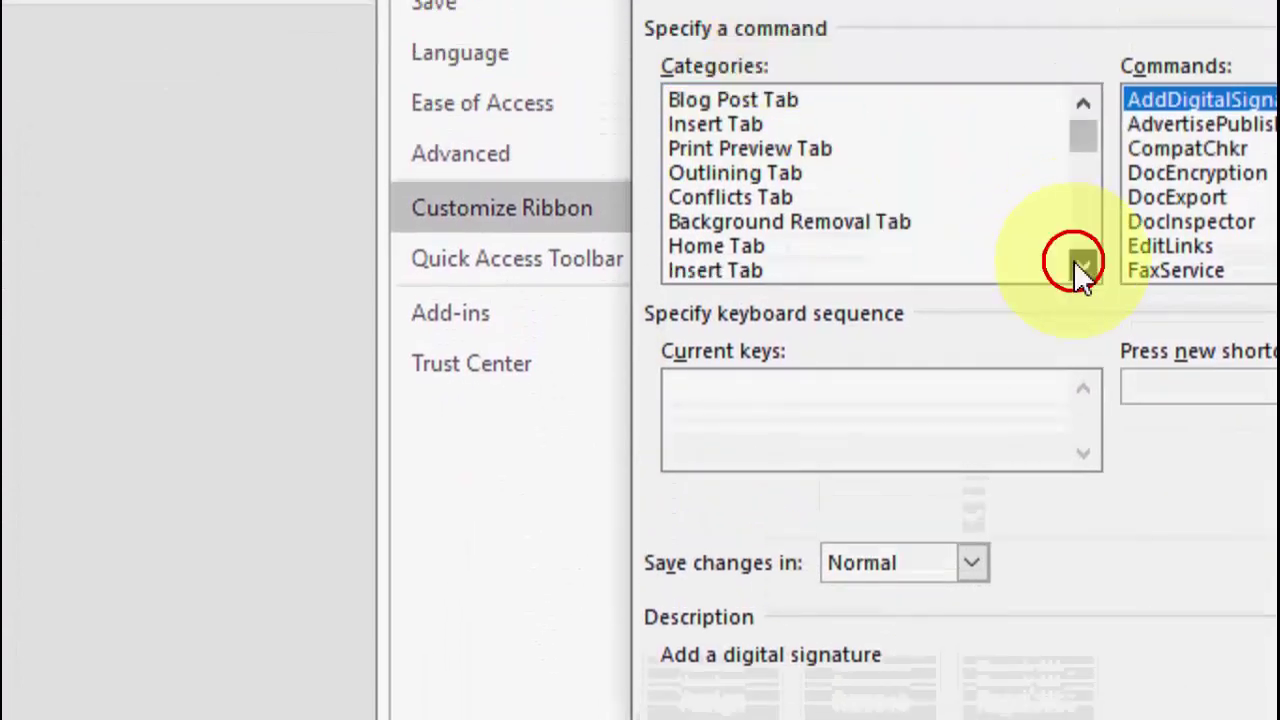
click(1080, 148)
click(1082, 262)
click(1082, 262)
click(1082, 262)
click(1082, 262)
click(1082, 262)
click(1082, 262)
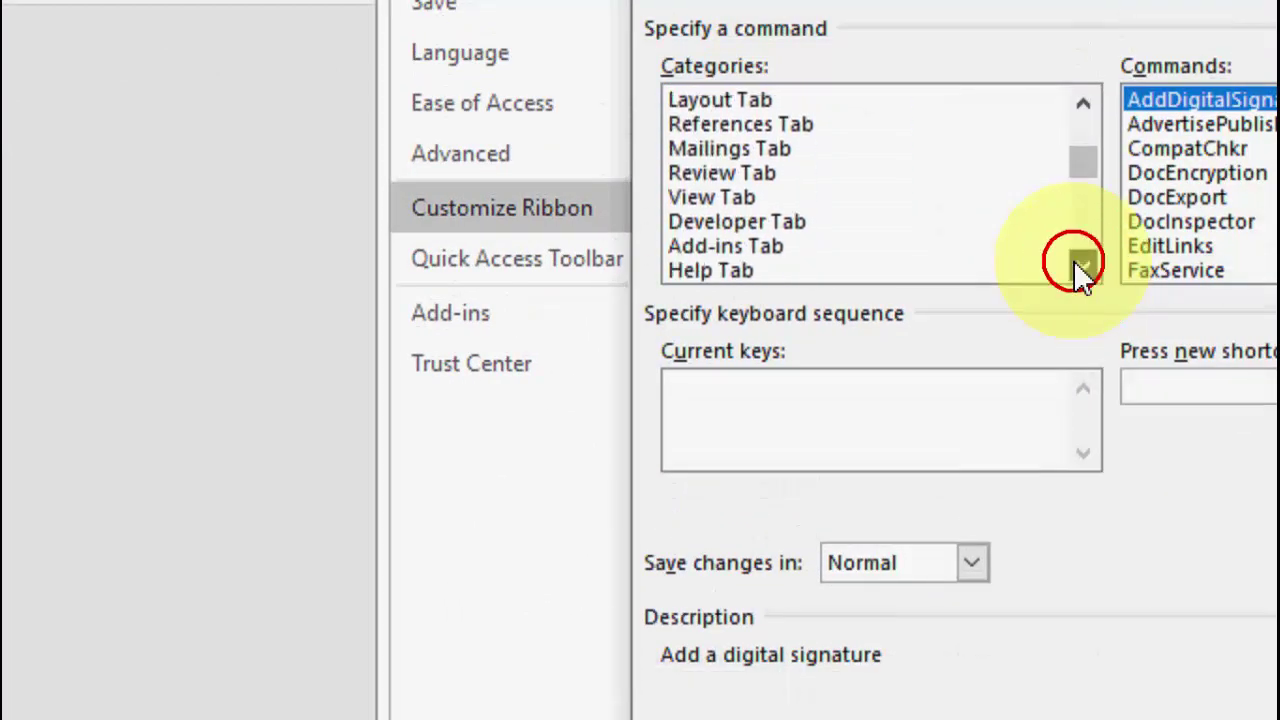
click(1075, 263)
click(1075, 263)
click(1075, 263)
click(1075, 263)
click(1075, 263)
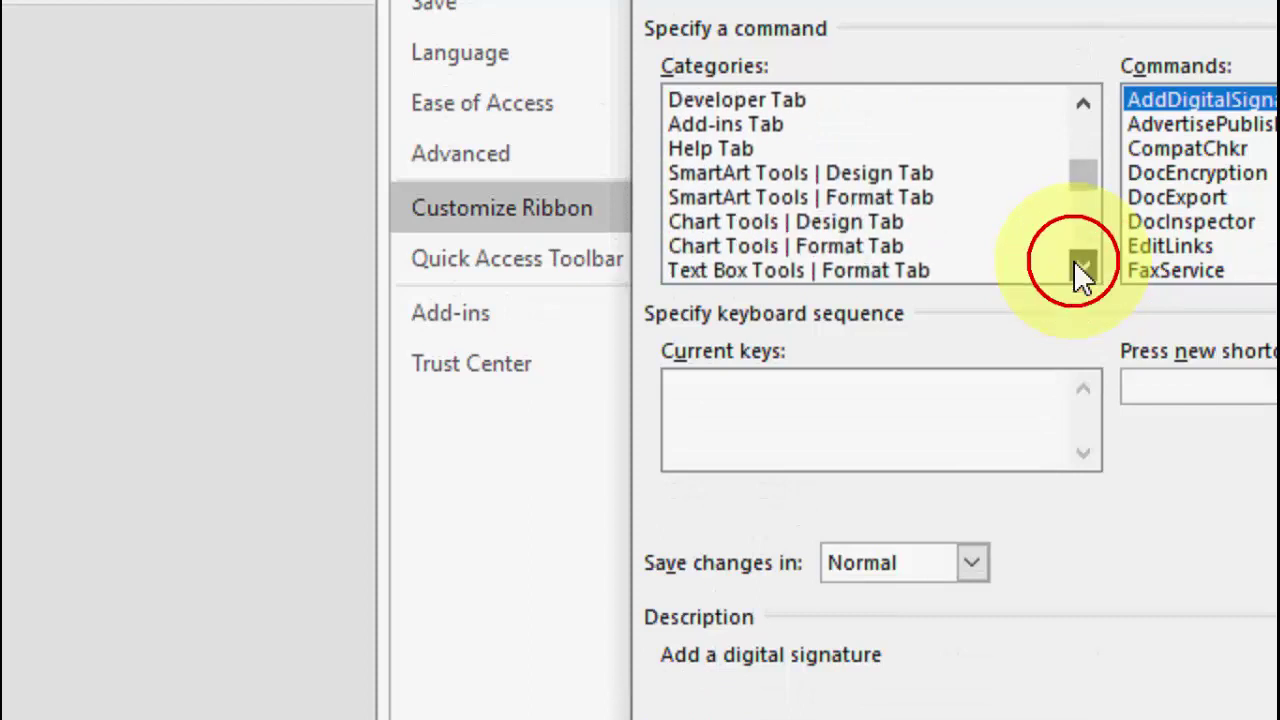
click(1075, 263)
click(1075, 263)
click(1075, 263)
click(1080, 263)
click(1080, 263)
click(1080, 263)
click(1080, 263)
click(1080, 263)
click(1080, 263)
click(1080, 263)
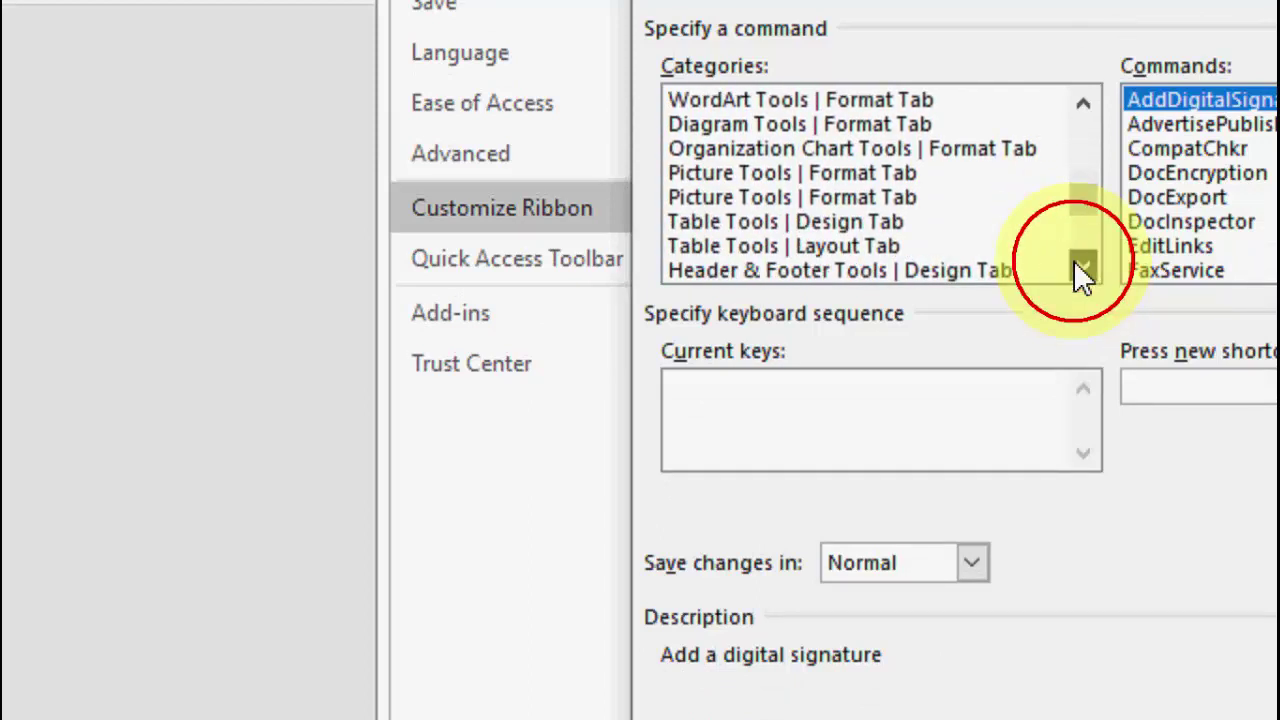
click(1080, 263)
click(770, 222)
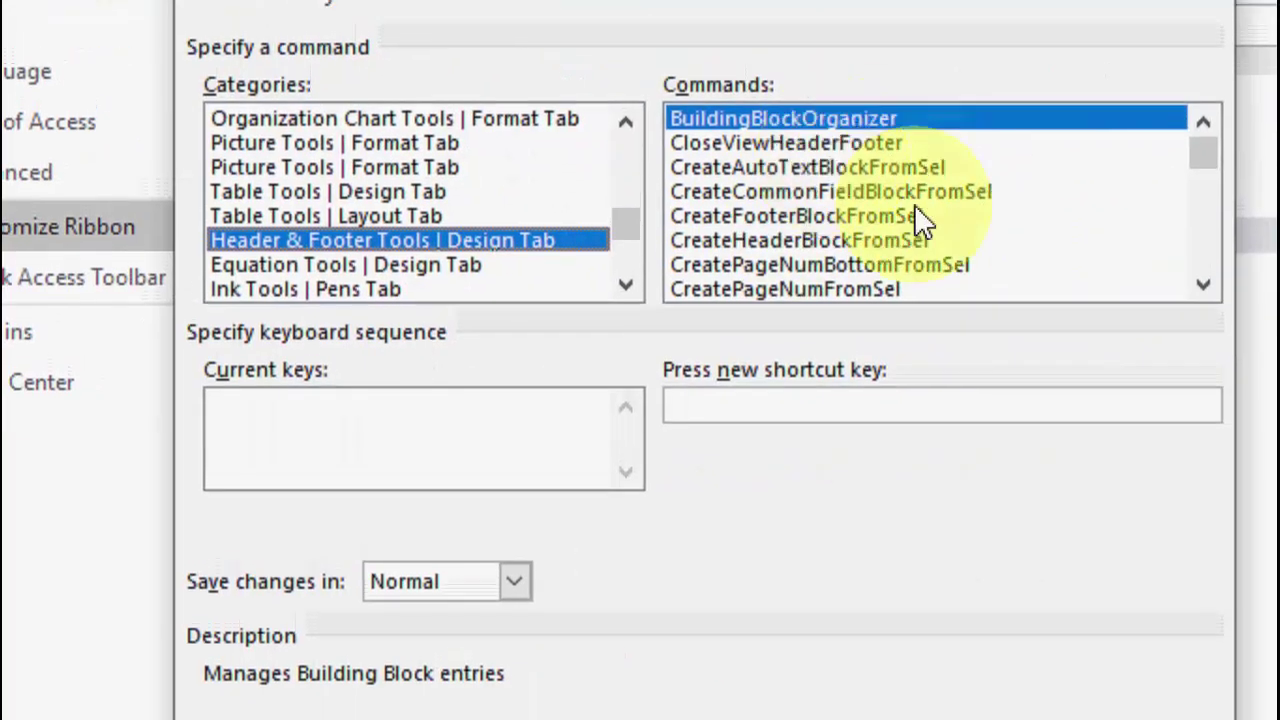
- Assign Ctrl+Shift+I to InsertPageNumbers in place of Italic, and close the dialogs
scroll(1150, 270, down, 7)
click(700, 175)
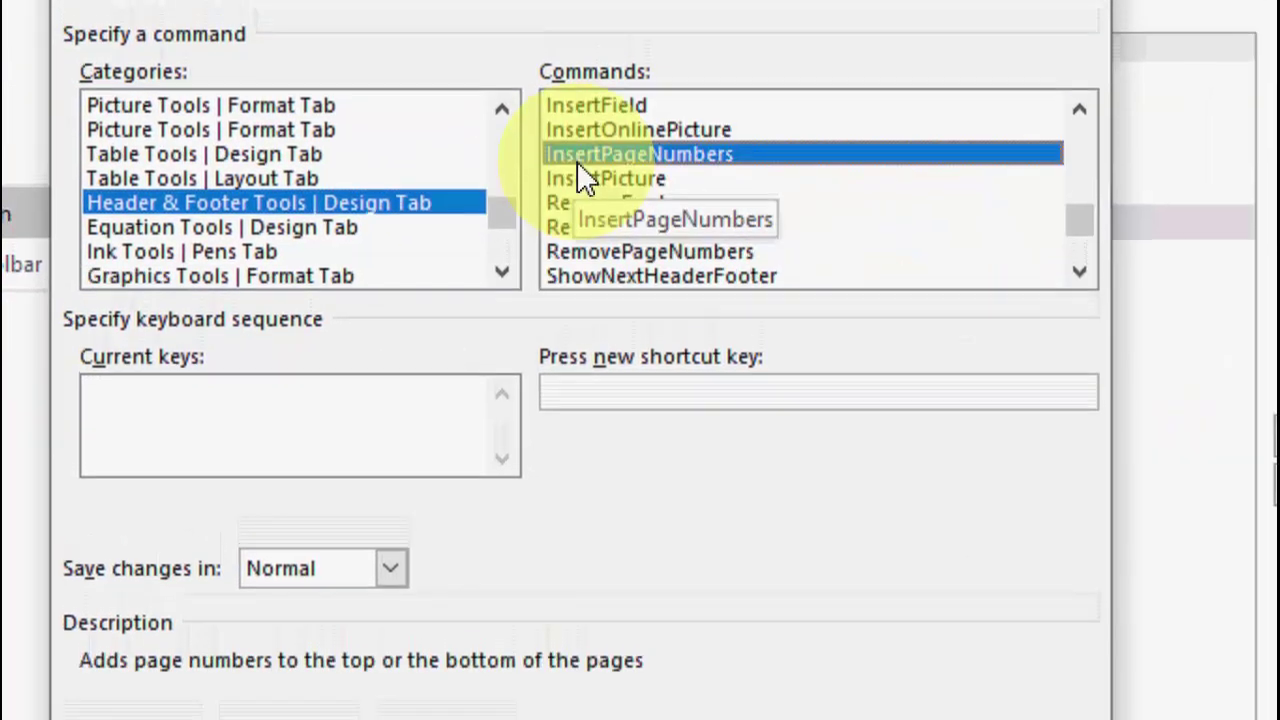
click(600, 380)
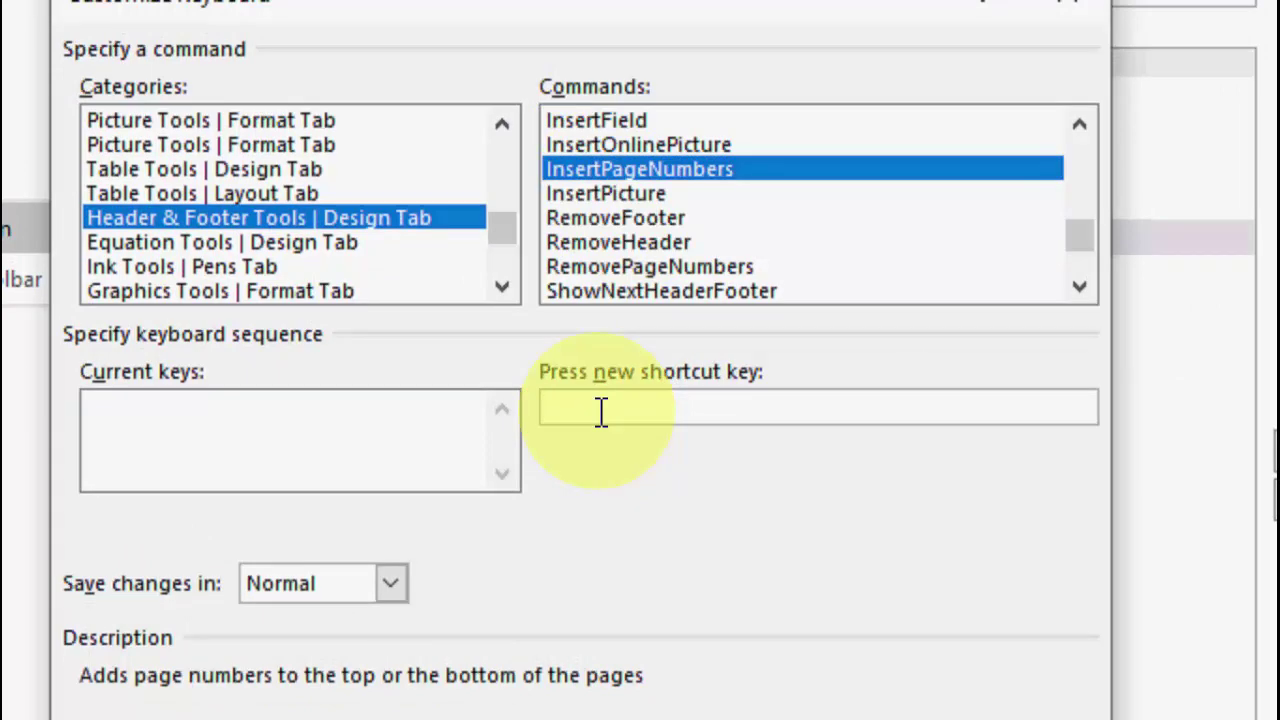
key(ctrl+shift+i)
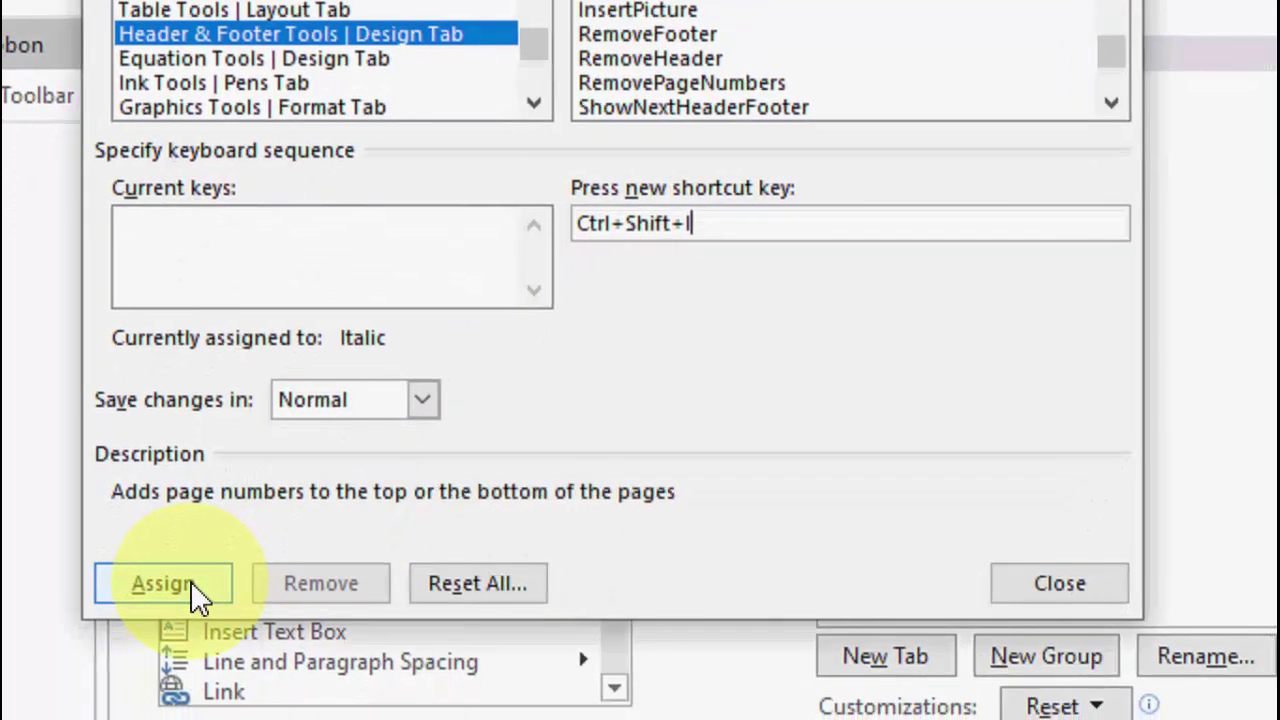
click(192, 584)
click(1059, 583)
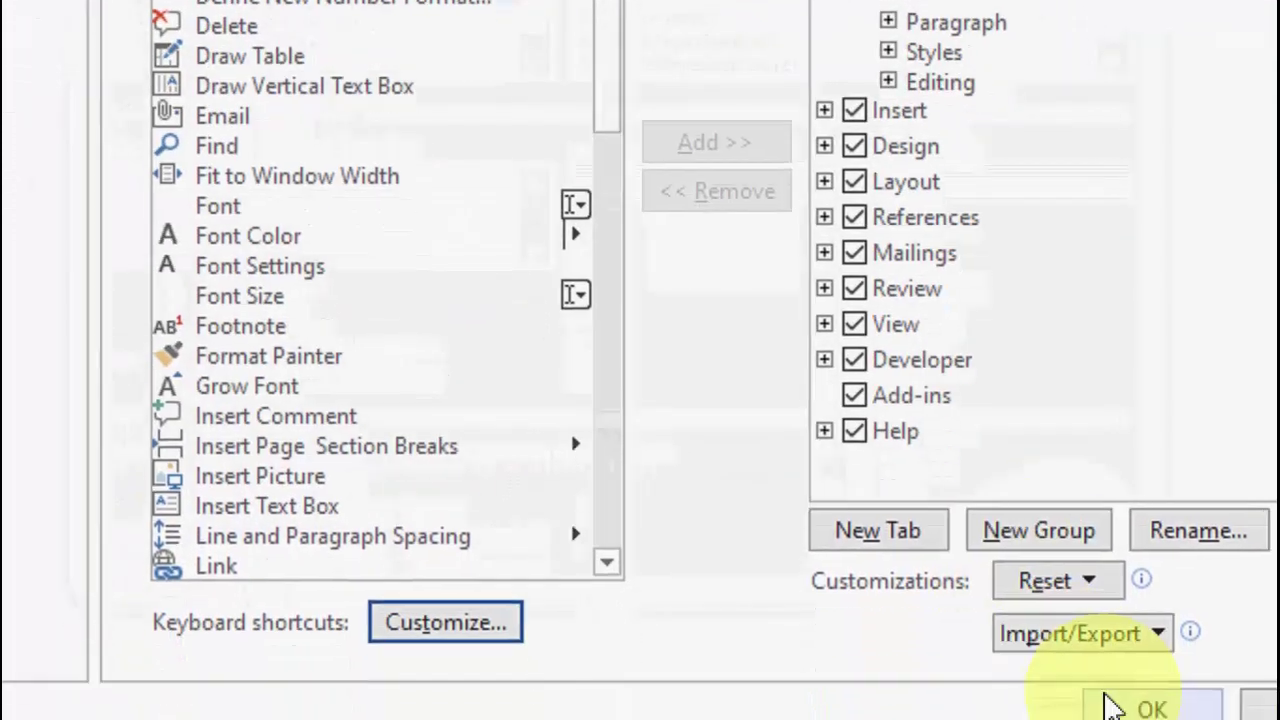
click(1113, 705)
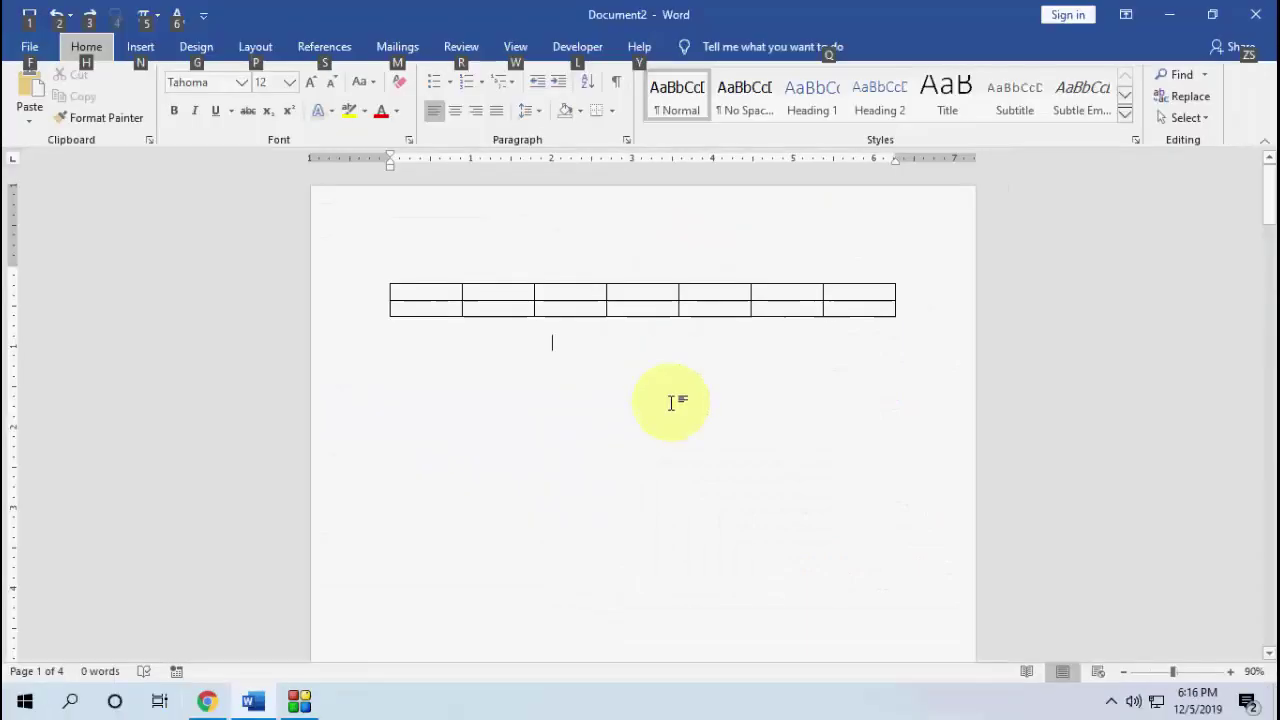
- Insert page numbers at Bottom of page (Footer), Right, using Ctrl+Shift+I
click(605, 507)
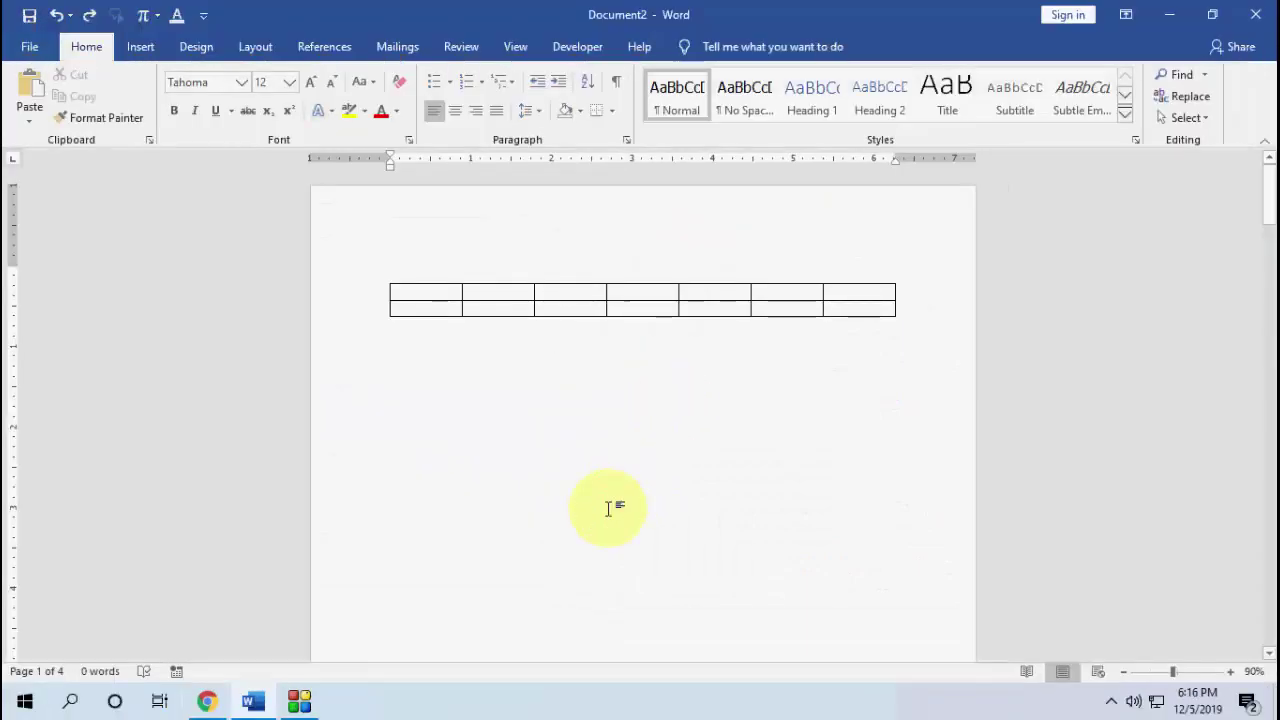
key(ctrl+shift+i)
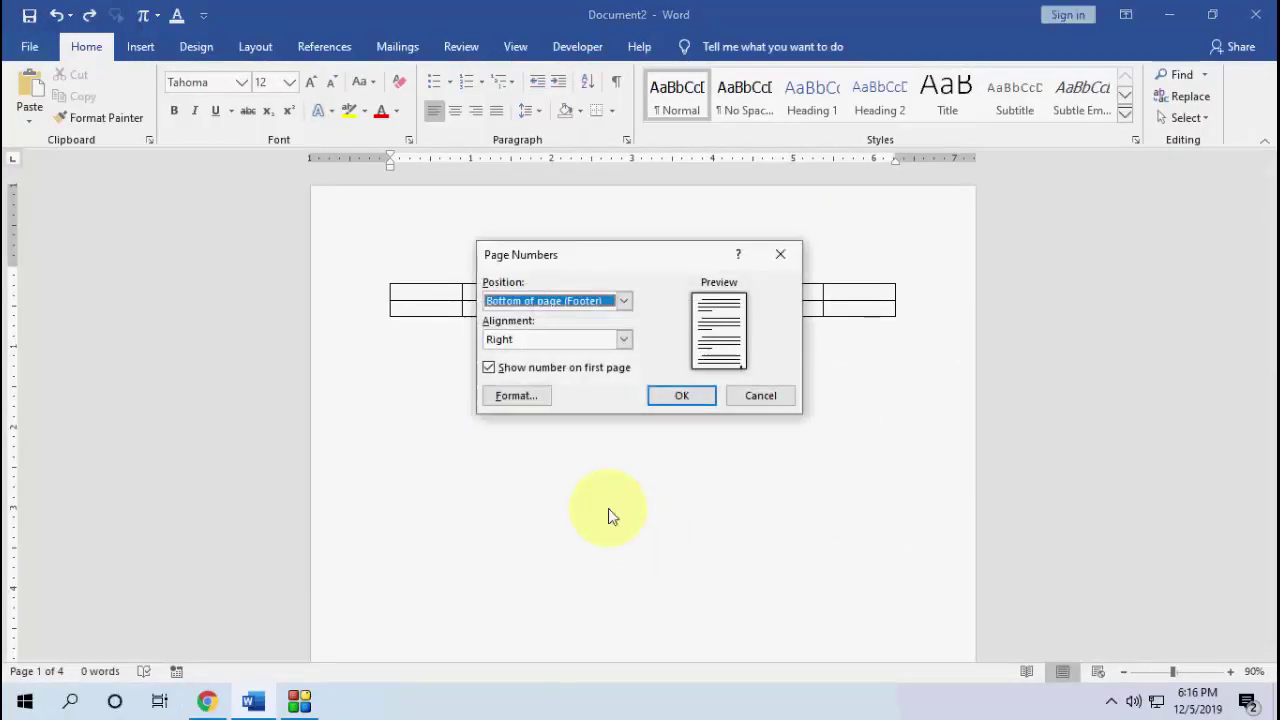
key(Return)
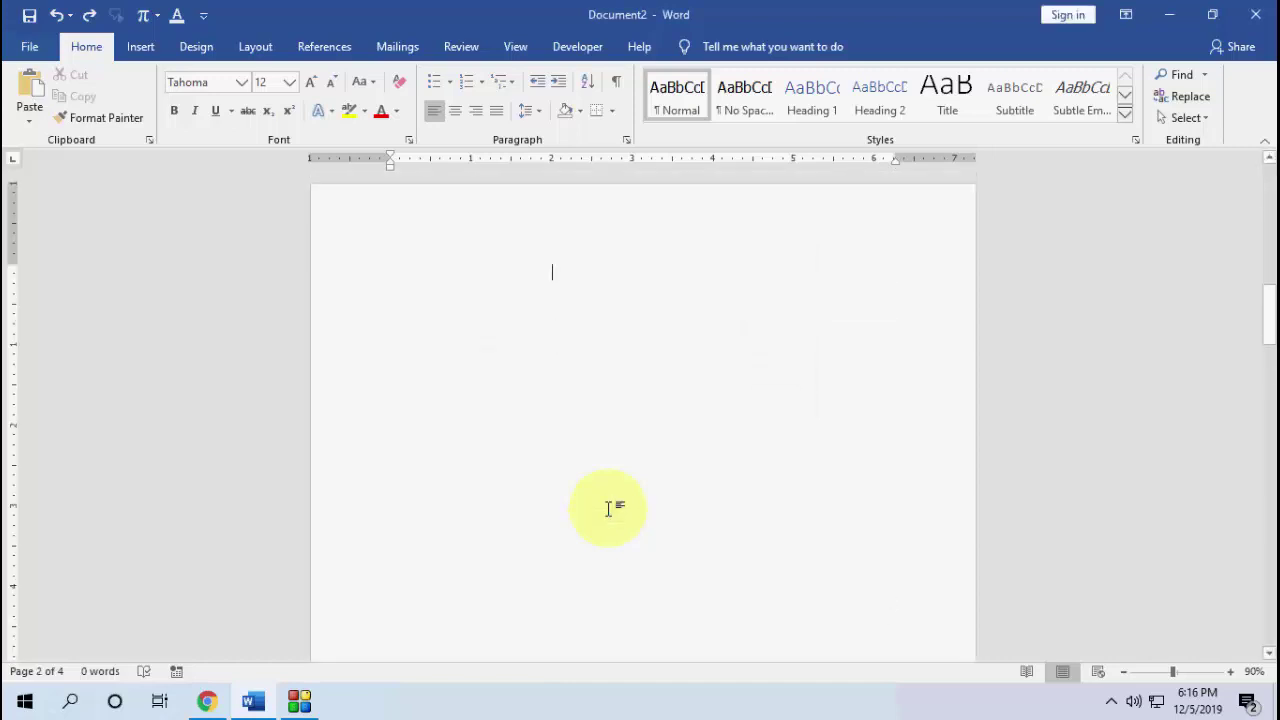
- Page through the four pages to check the page numbers
key(Down)
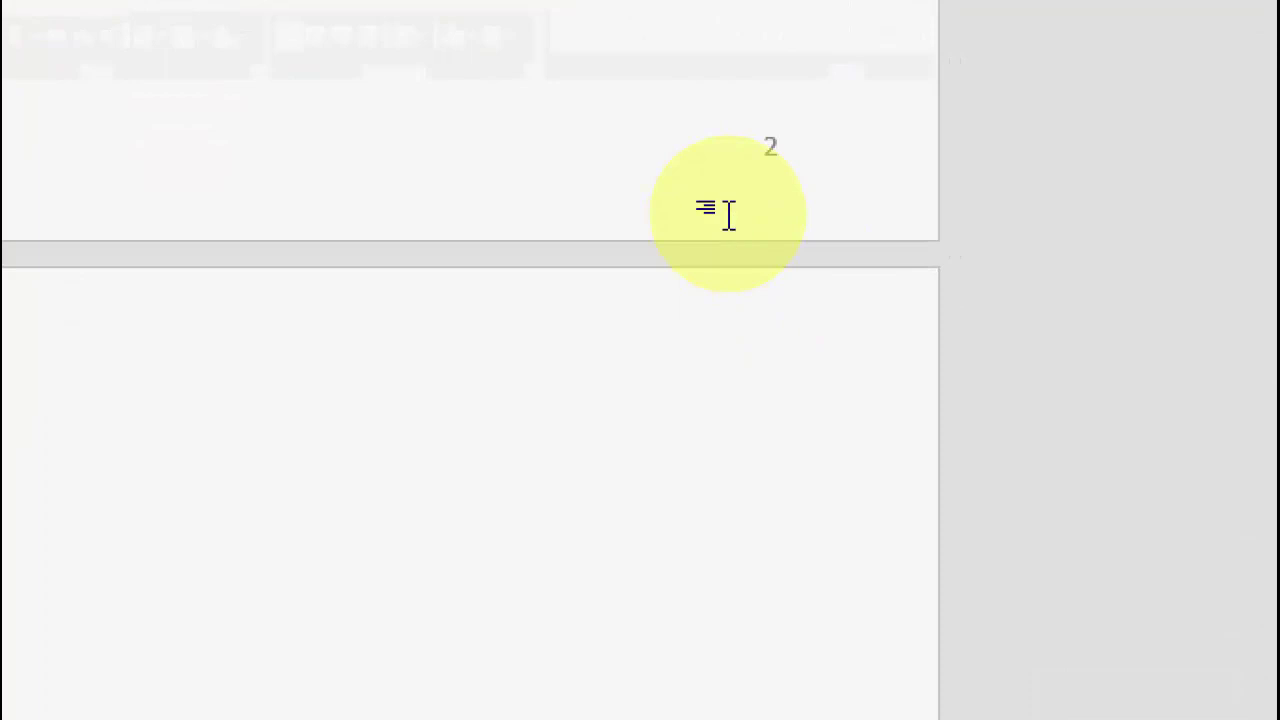
key(Down)
key(Down)
key(alt)
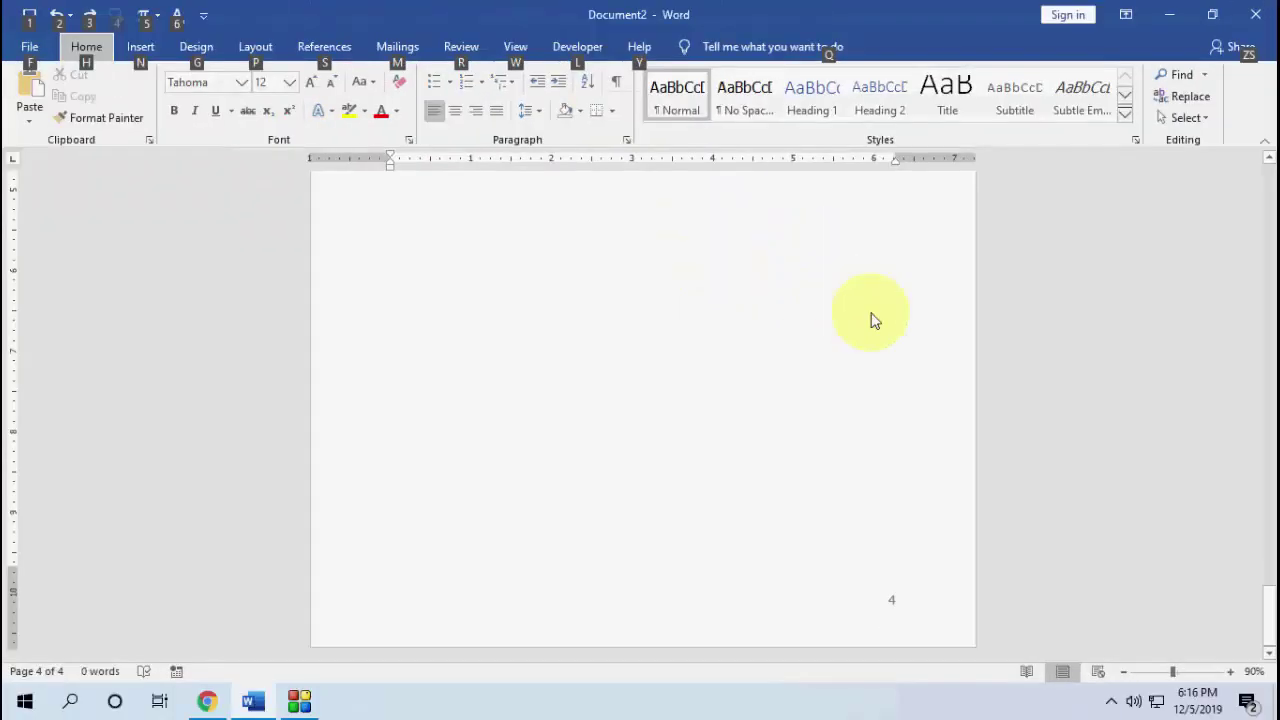
click(694, 314)
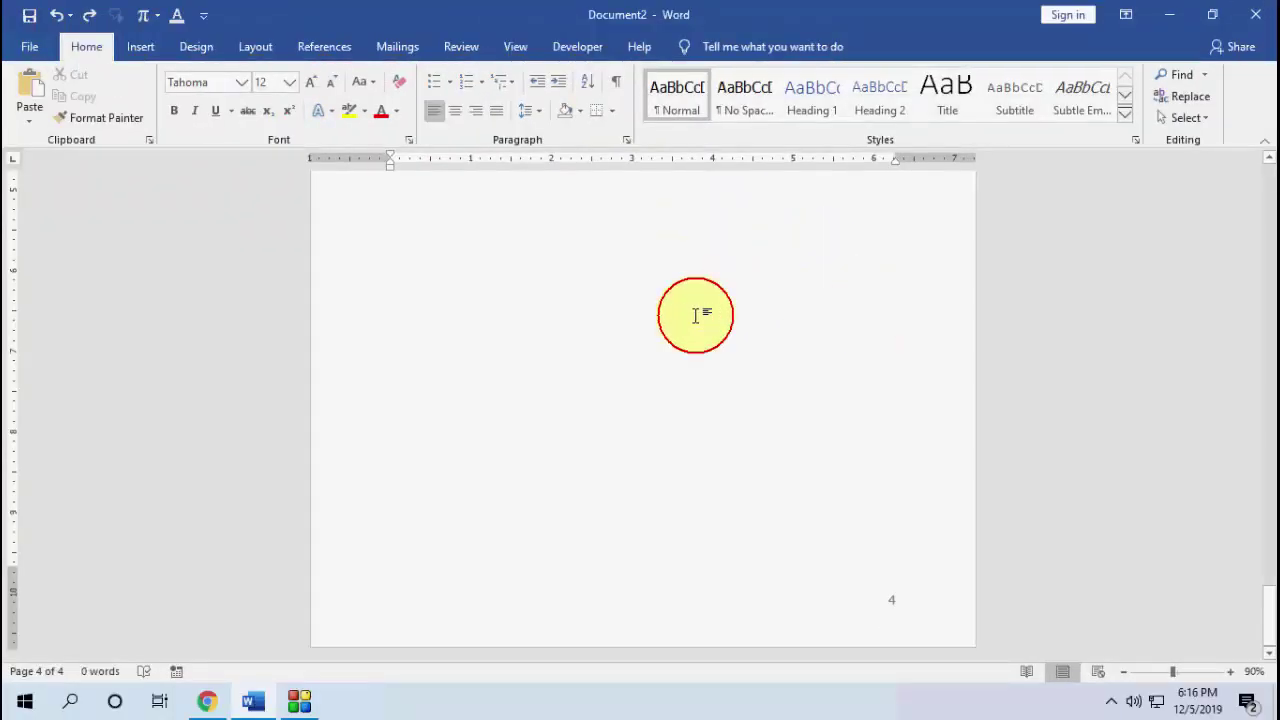
scroll(695, 315, up, 4)
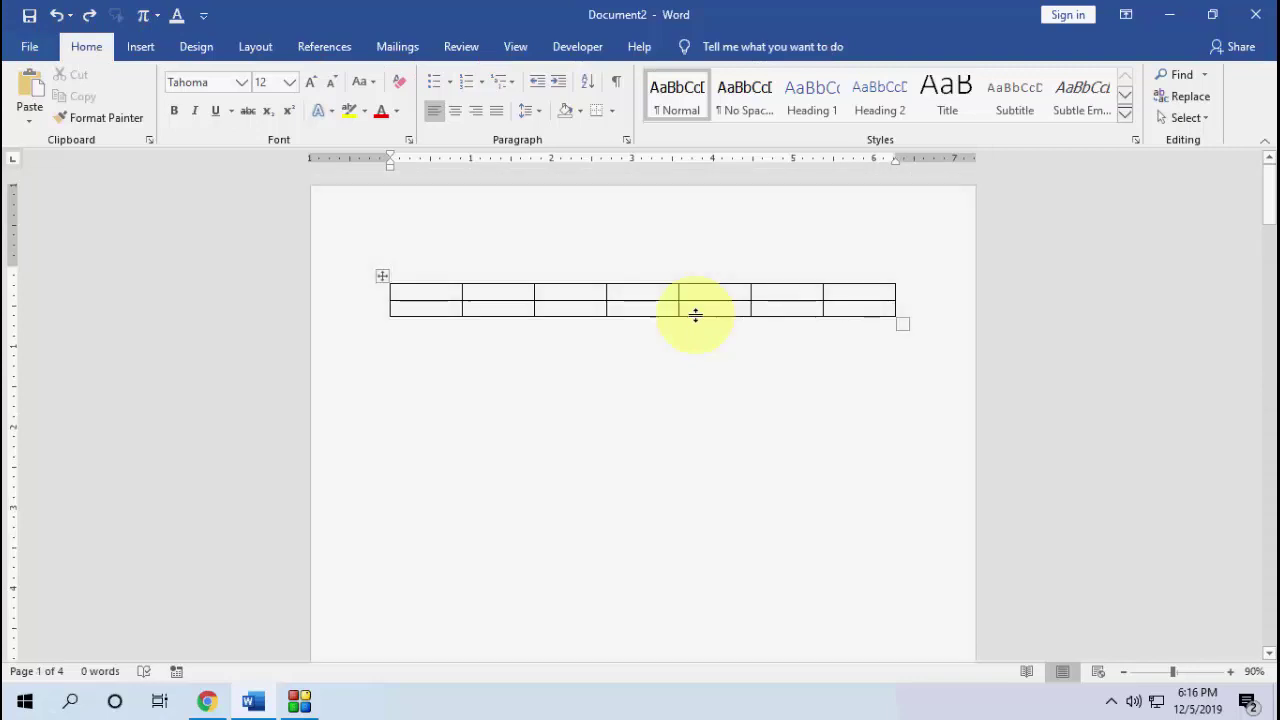